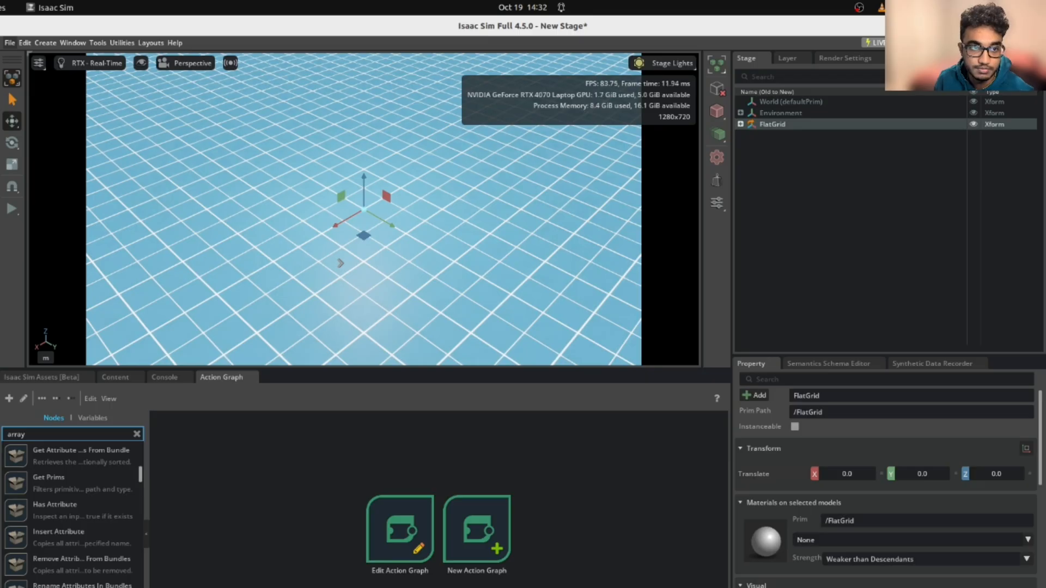
Step: Import cocoon_express.urdf from the urdf_pkg/urdf folder, created in the stage with a moveable base and Stiffness joint configuration
left_click(12, 43)
left_click(103, 232)
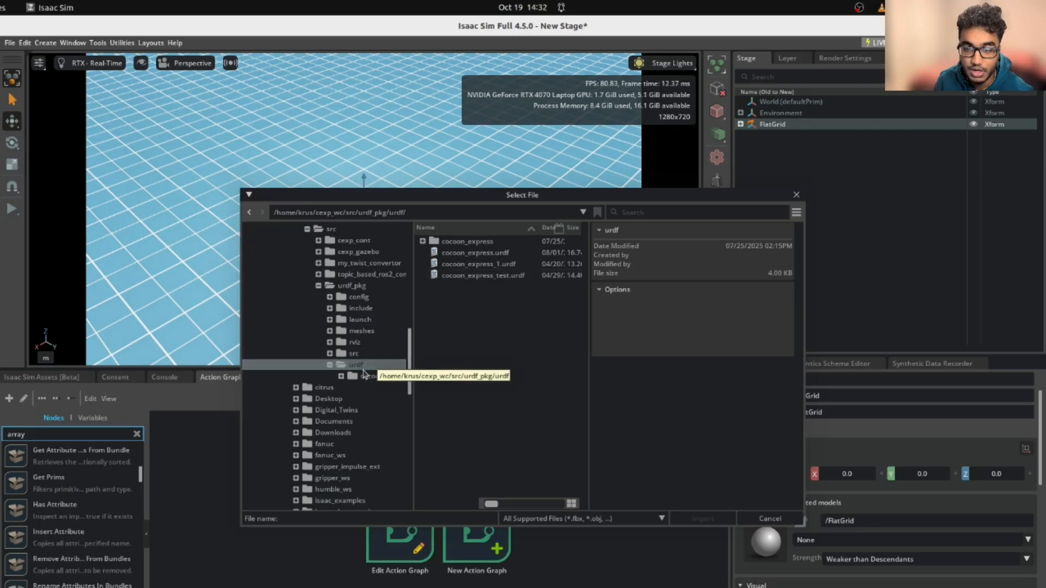
left_click(482, 253)
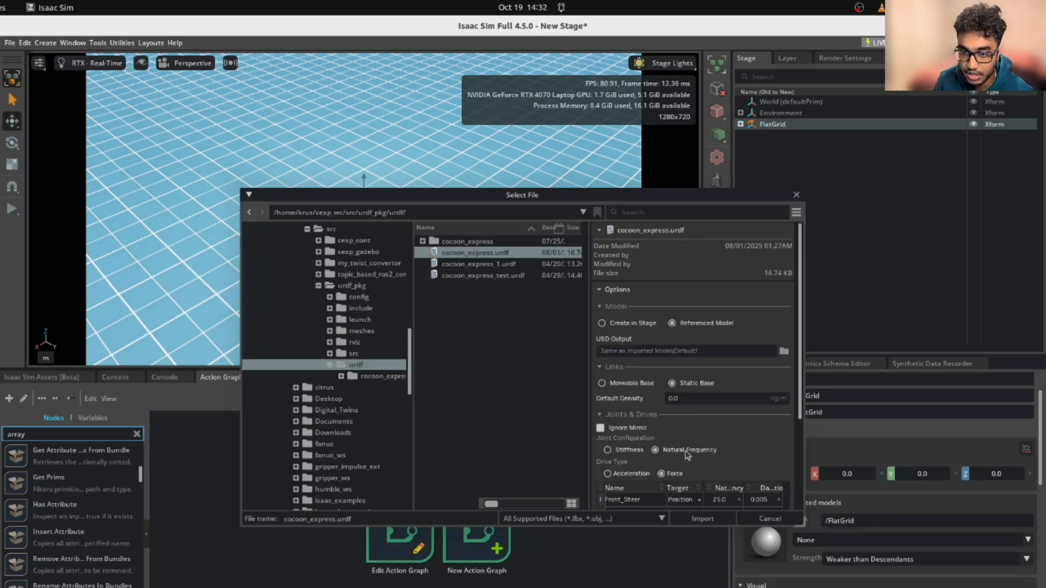
left_click(602, 323)
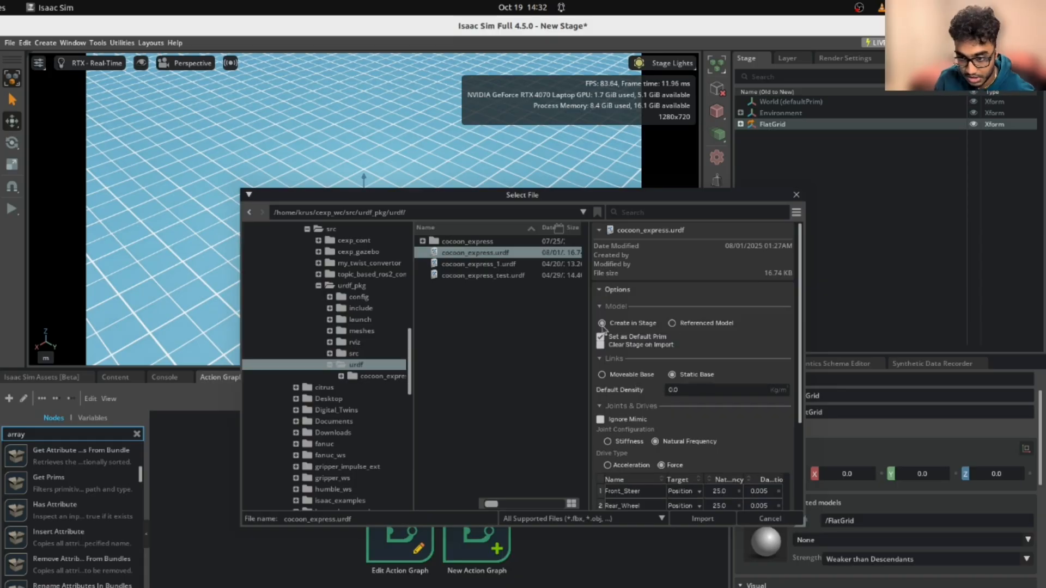
left_click(603, 375)
scroll(703, 335, "down", 2)
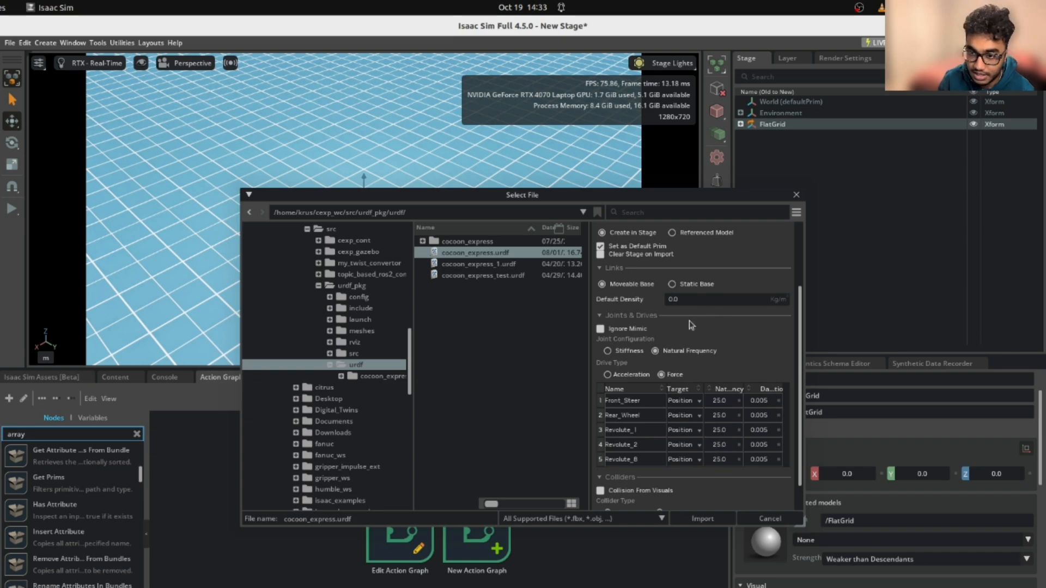
scroll(659, 348, "down", 1)
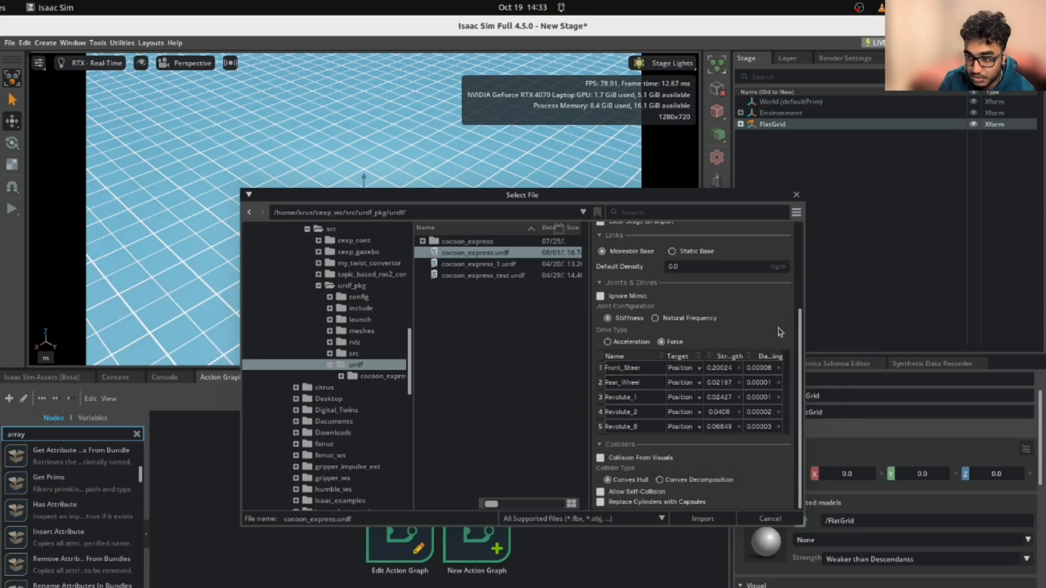
scroll(764, 367, "up", 3)
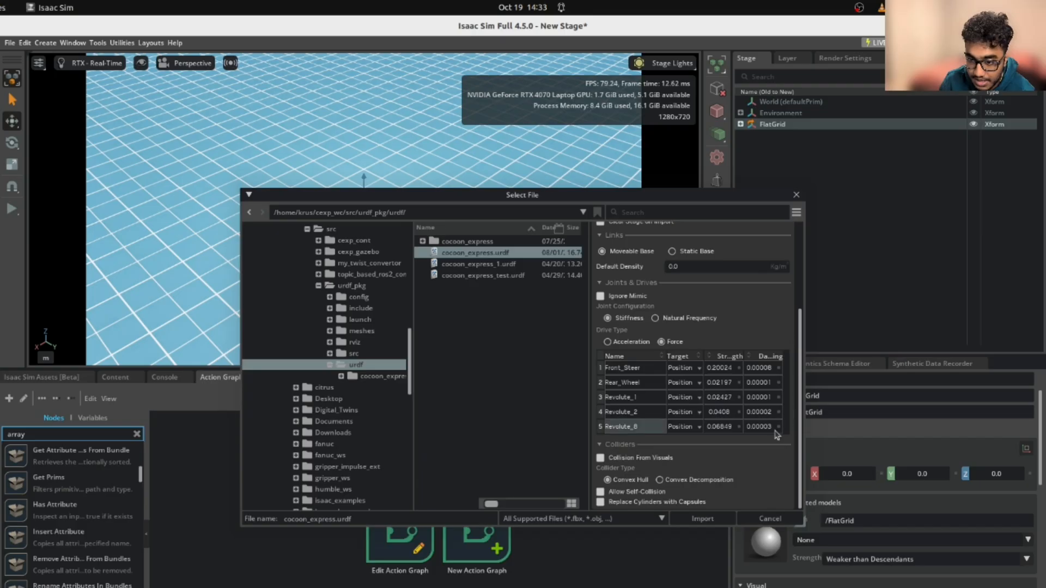
left_click(720, 523)
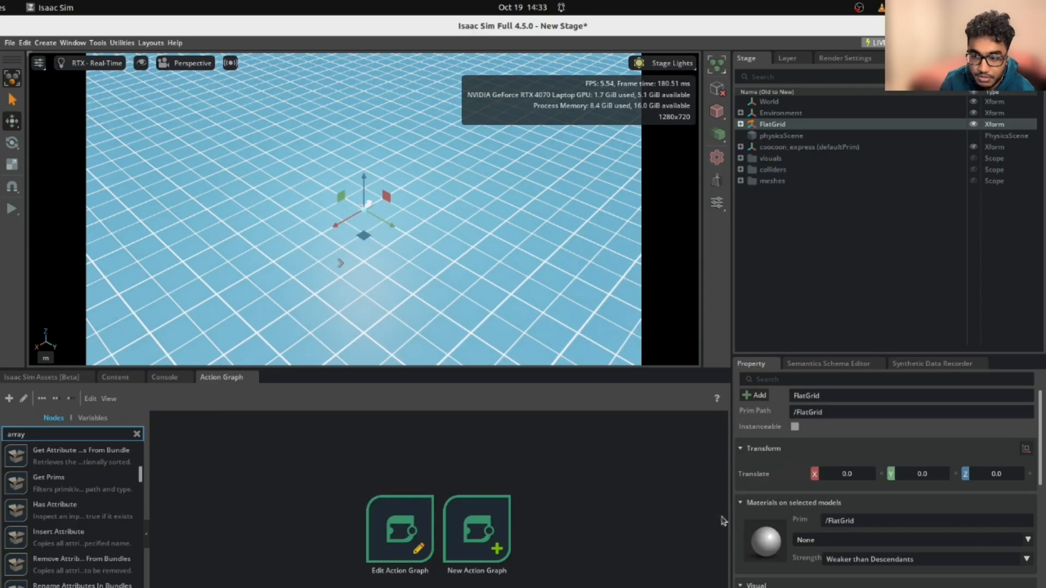
Step: Select the Rear_Wheel joint among the imported coocoon_express robot's joints
scroll(384, 250, "up", 8)
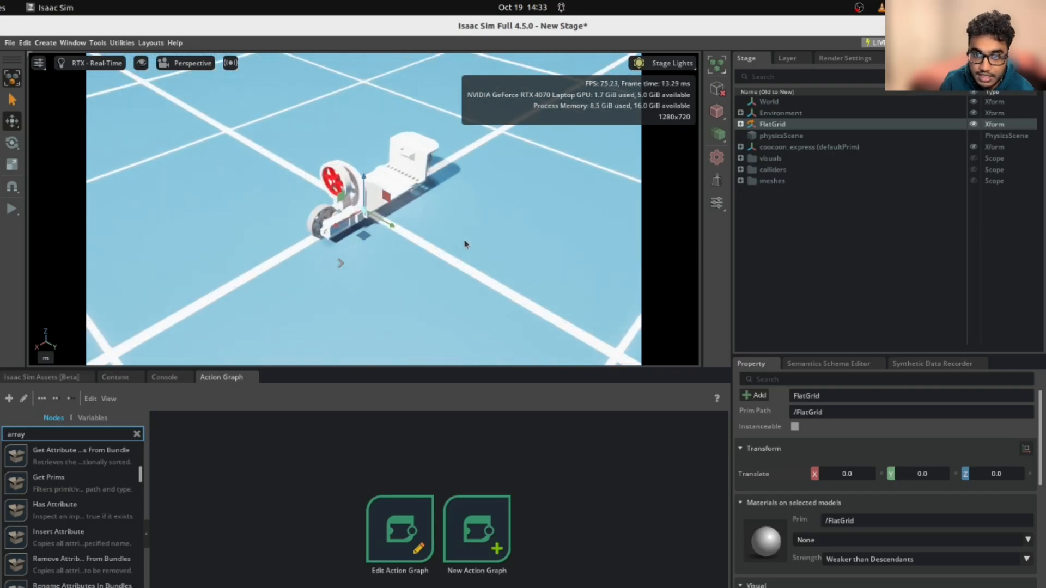
left_click(456, 248)
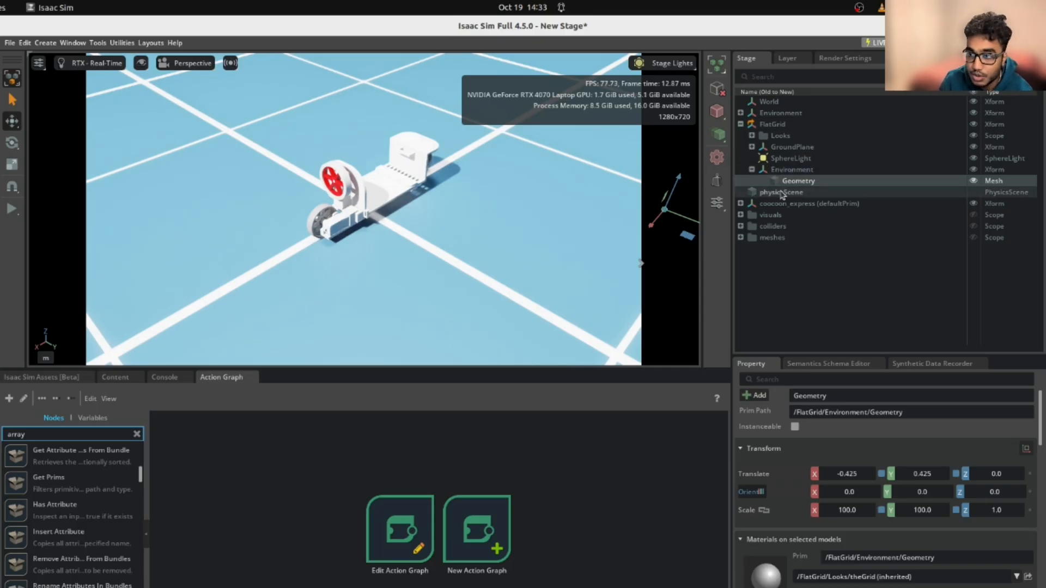
left_click(741, 203)
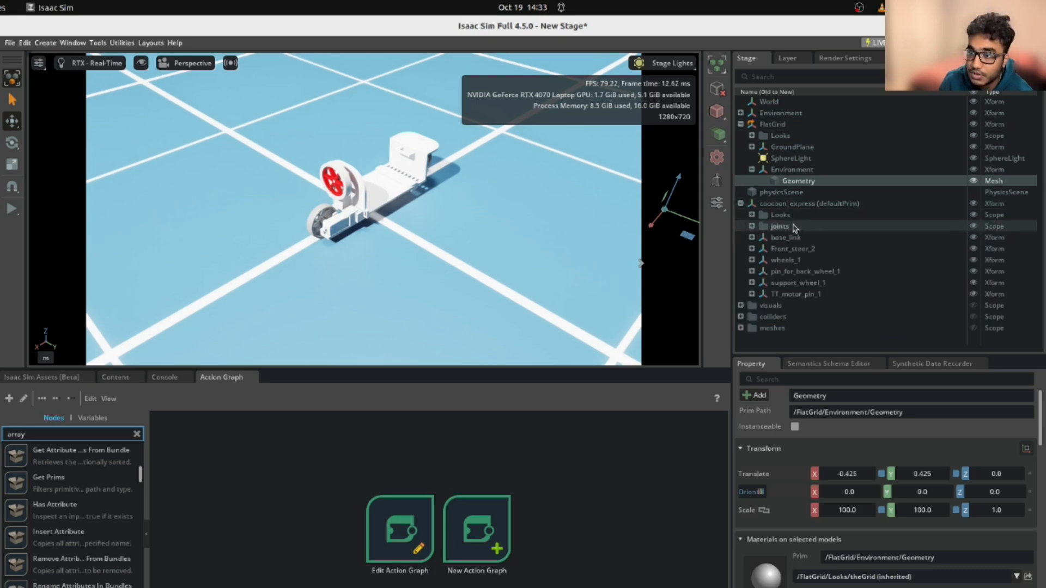
left_click(752, 227)
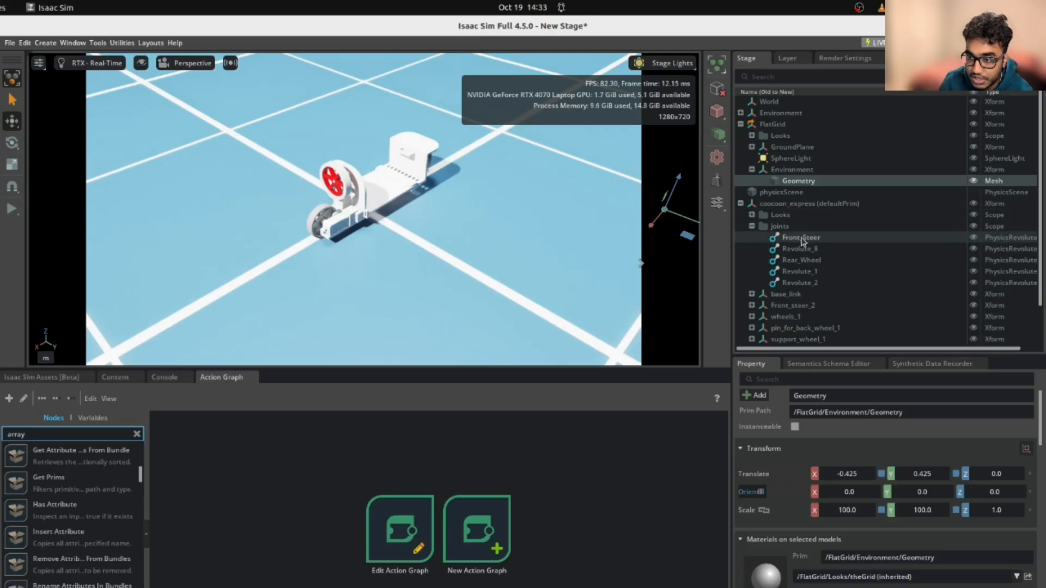
left_click(821, 263)
Step: Examine the Rear_Wheel joint's properties, including its connected bodies, advanced joint settings, rotation limits and angular drive
scroll(870, 456, "down", 5)
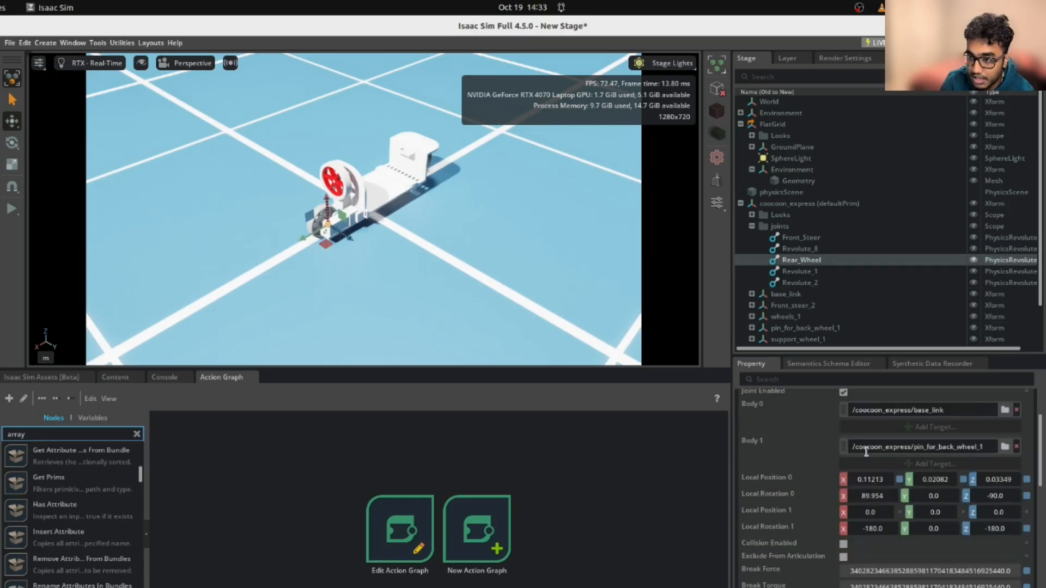
scroll(870, 457, "down", 5)
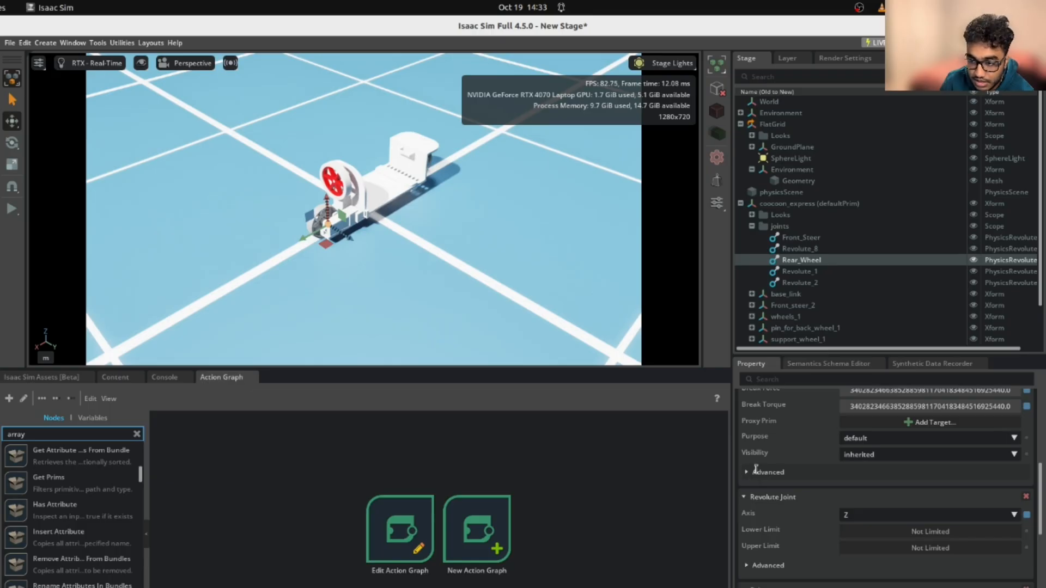
scroll(765, 463, "up", 10)
scroll(773, 482, "down", 2)
scroll(773, 481, "down", 8)
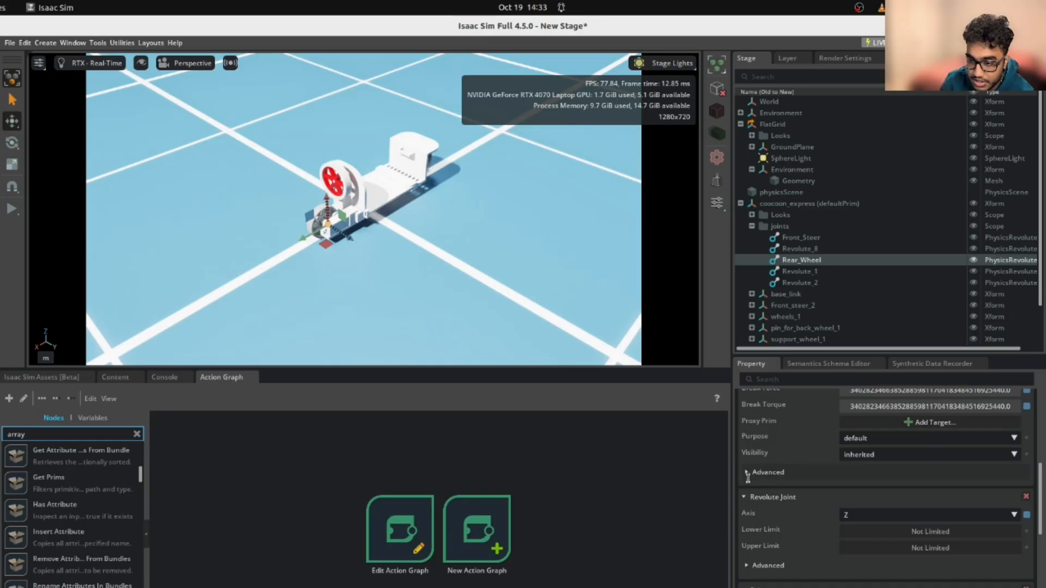
left_click(749, 471)
scroll(806, 472, "down", 1)
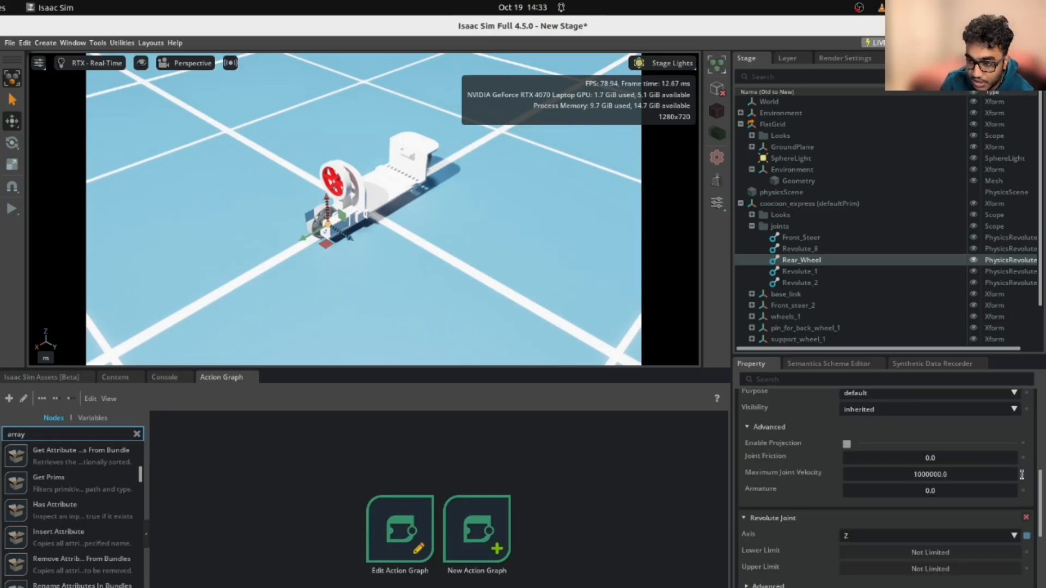
scroll(976, 474, "down", 2)
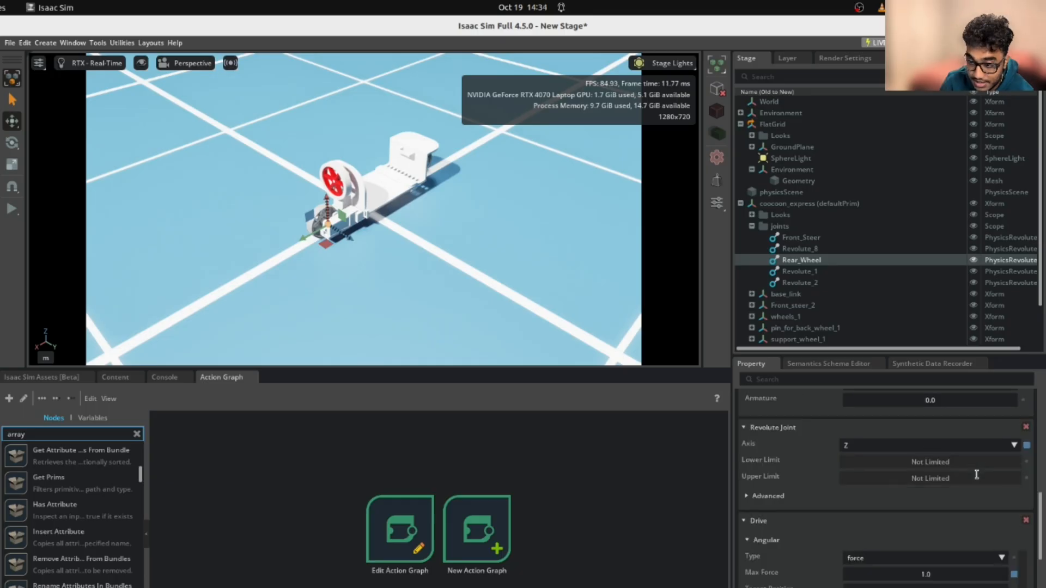
scroll(977, 474, "down", 2)
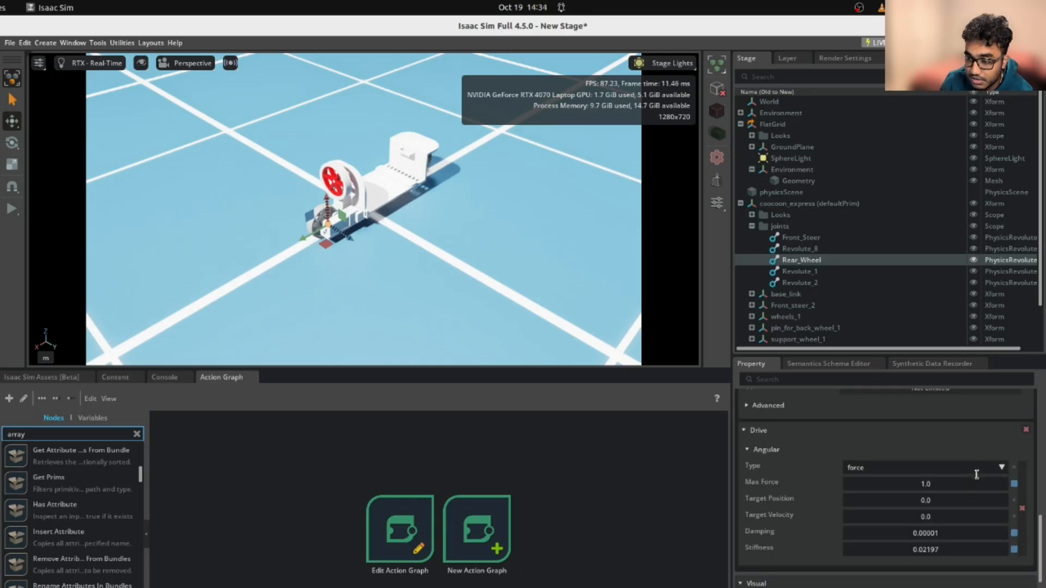
scroll(976, 475, "down", 1)
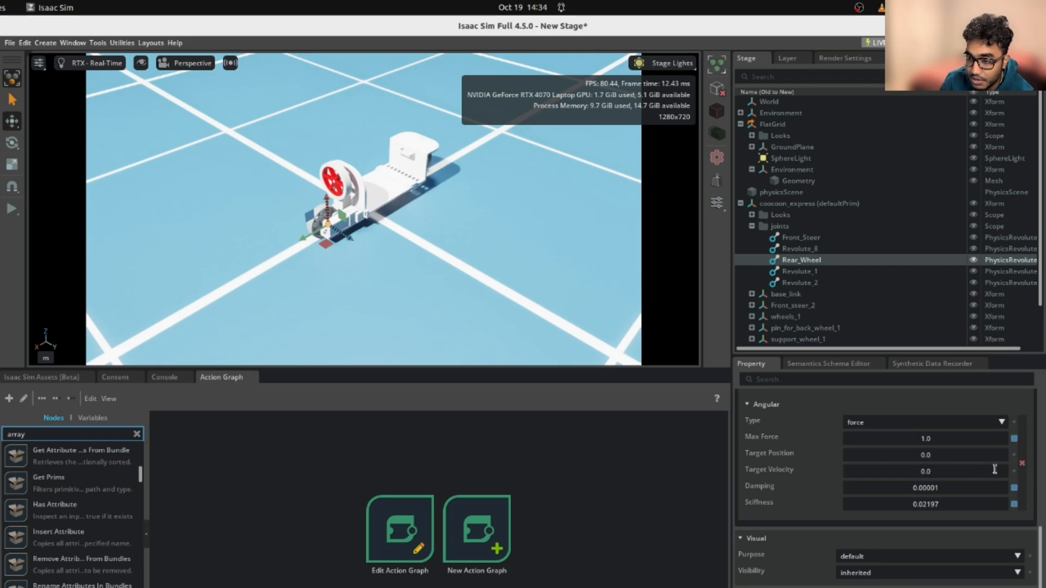
Step: Configure the Rear_Wheel angular drive with Max Force reset to Not Limited, damping 10000 and stiffness 0
left_click(1014, 438)
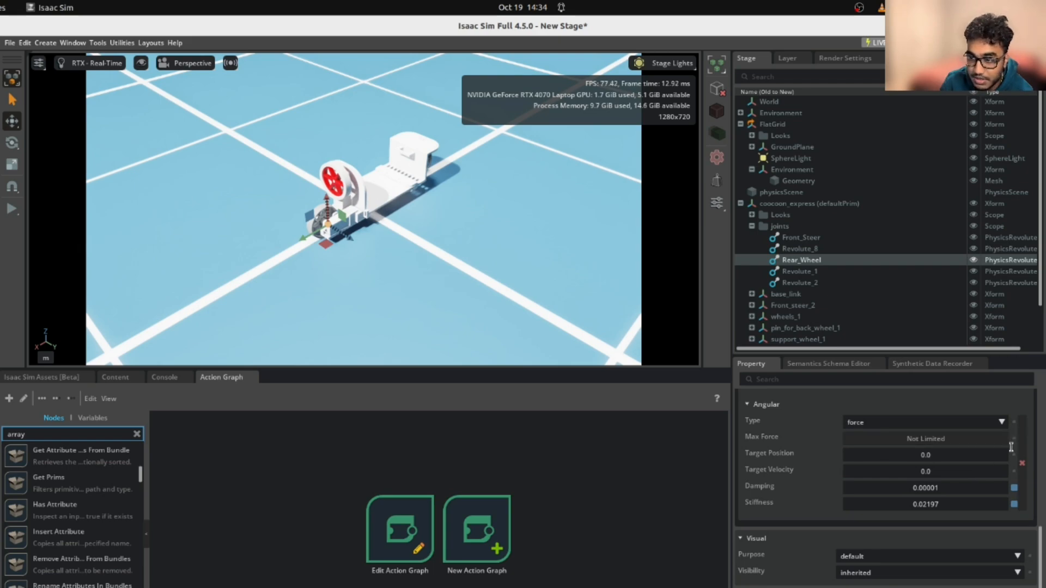
double_click(950, 487)
type("10")
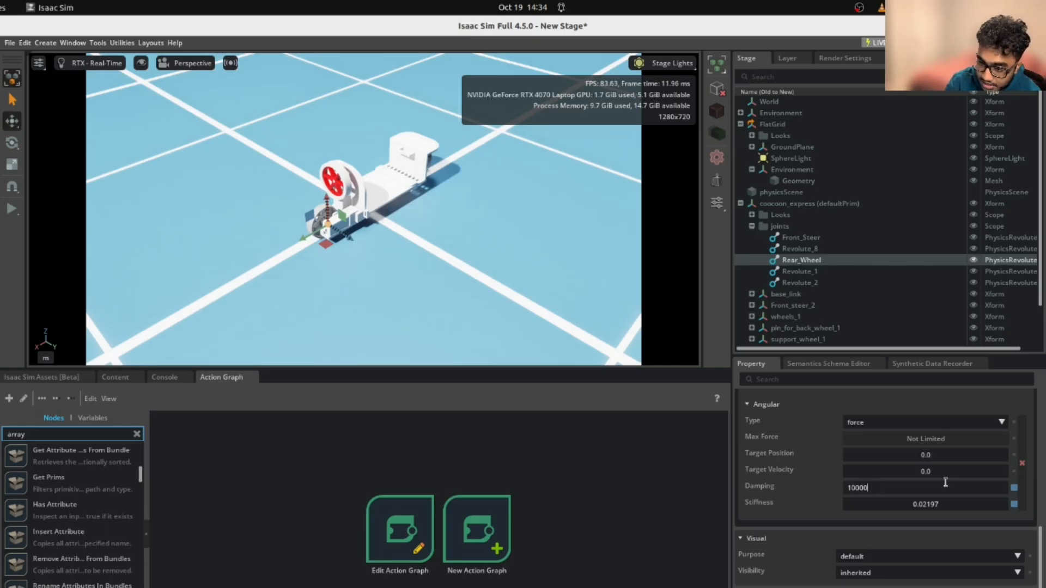
key("Return")
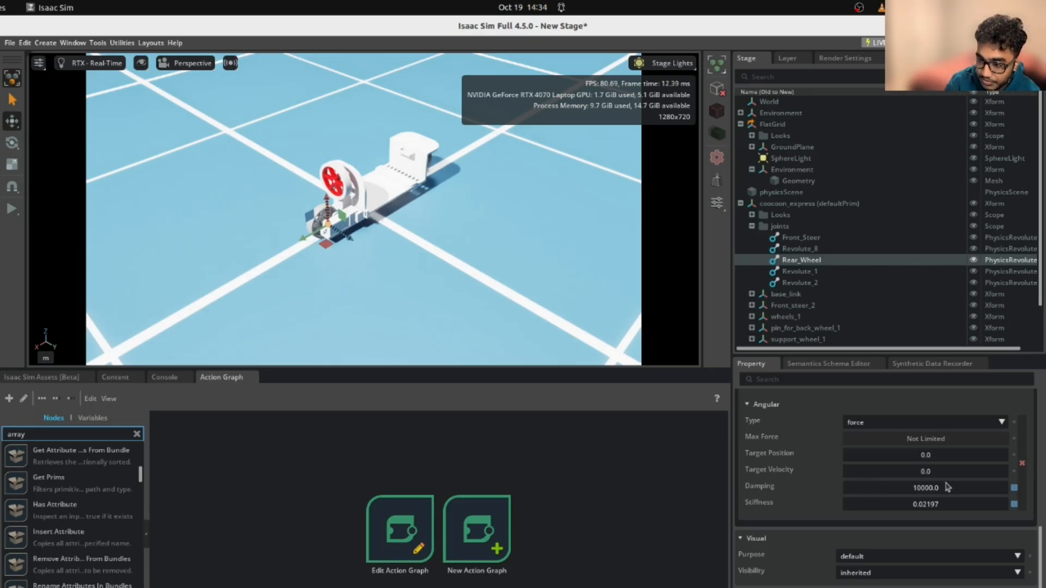
double_click(969, 505)
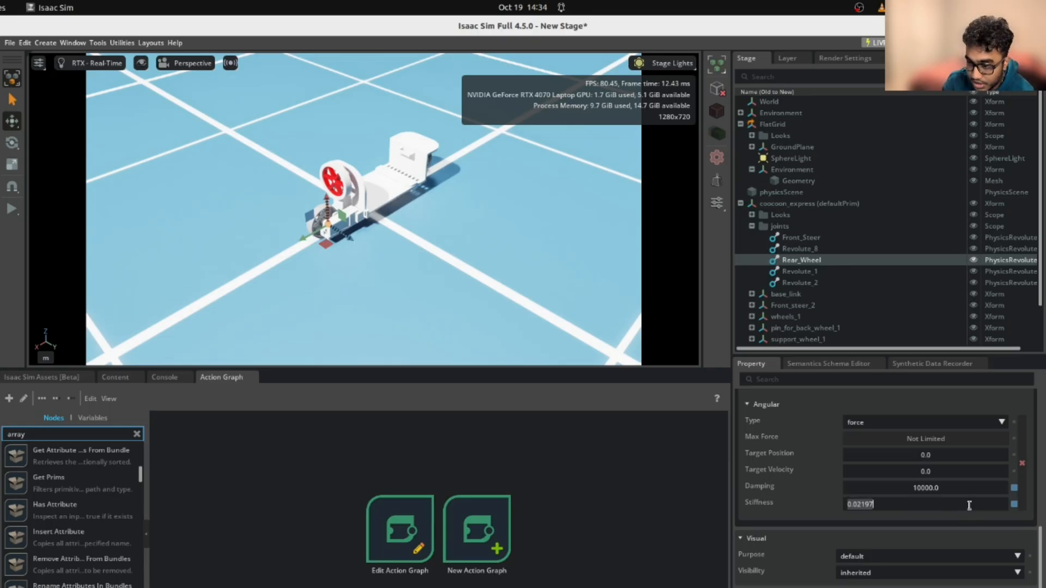
type("0")
key("Return")
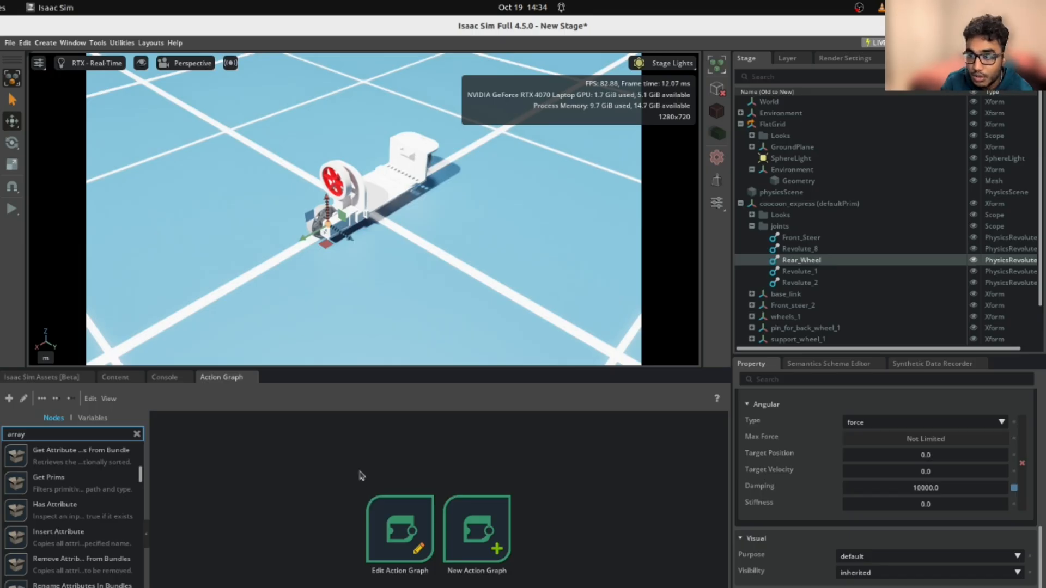
Step: Create an Action Graph under the coocoon_express prim and open it for editing
left_click(14, 42)
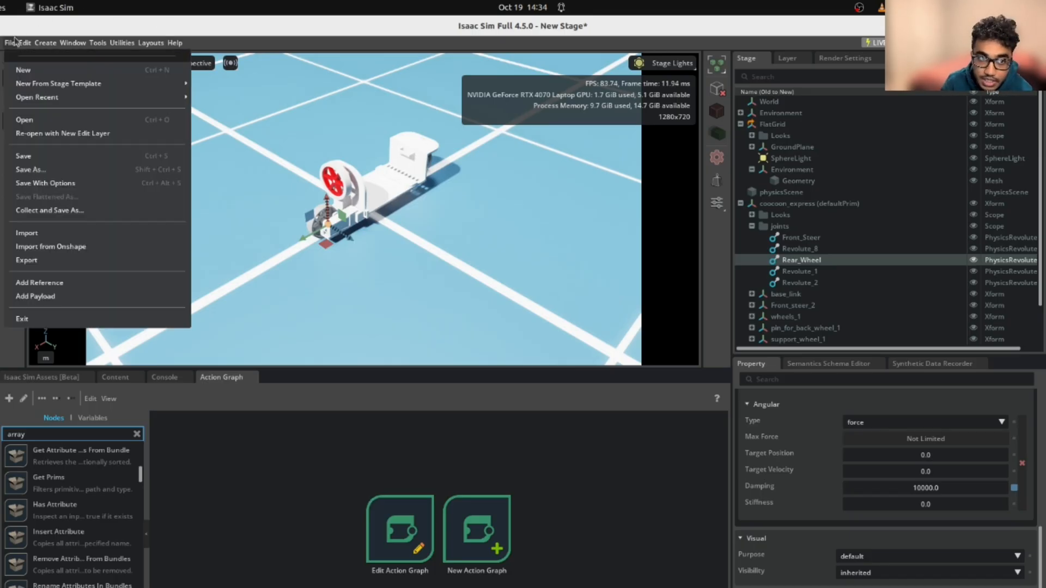
mouse_move(25, 43)
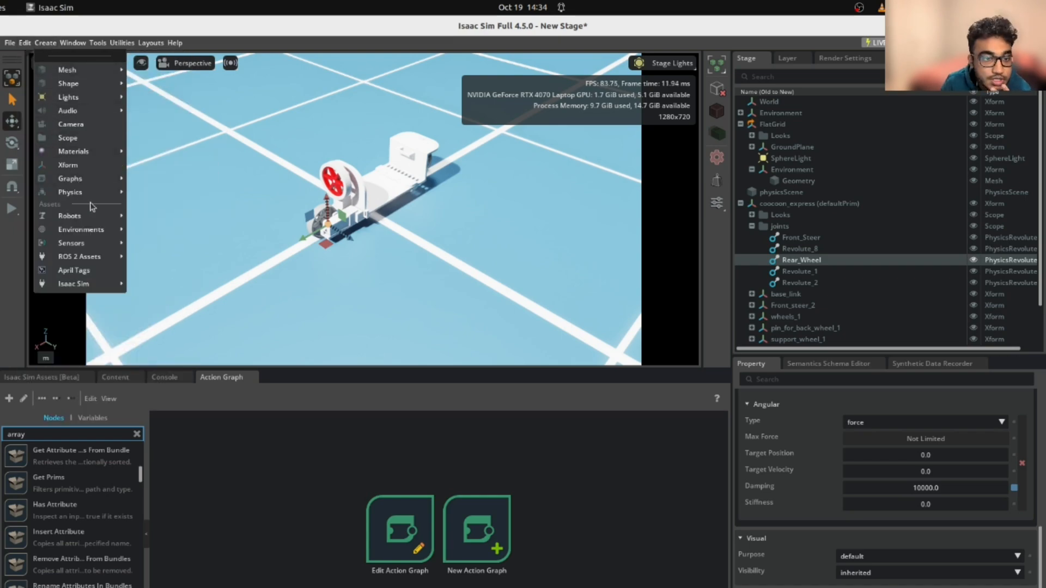
mouse_move(100, 200)
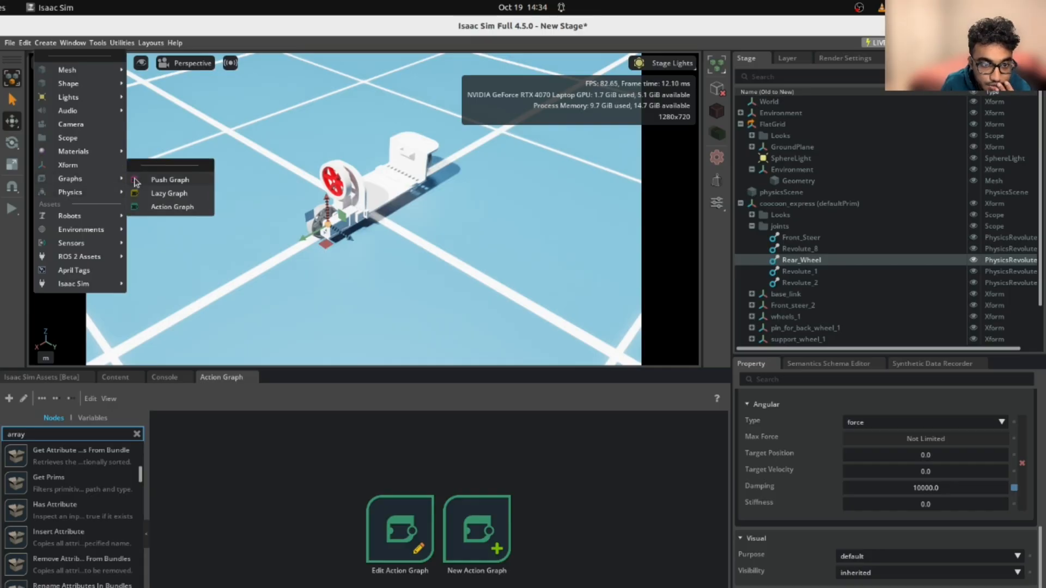
left_click(163, 207)
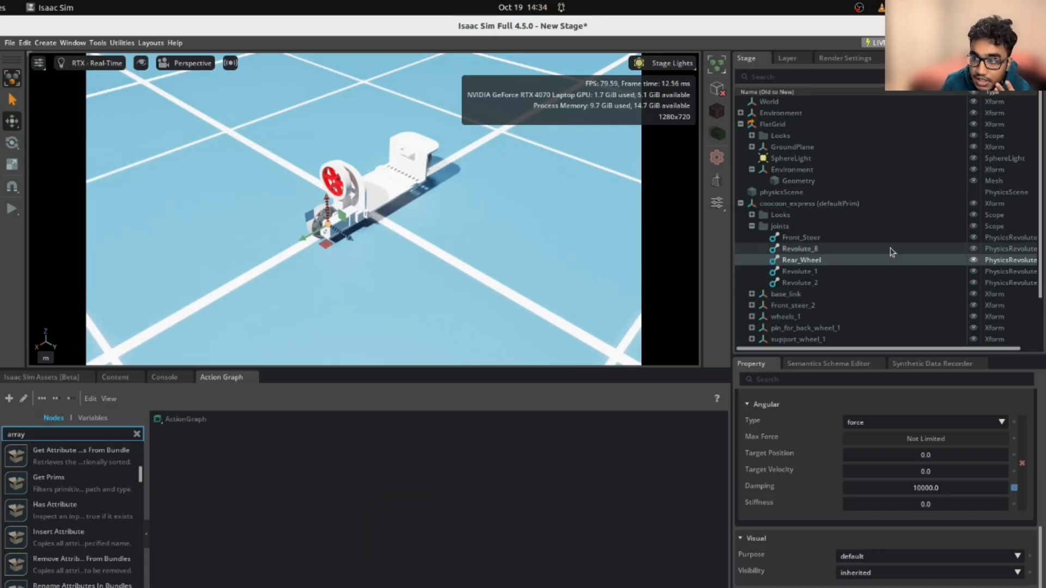
scroll(888, 250, "down", 3)
left_click(806, 308)
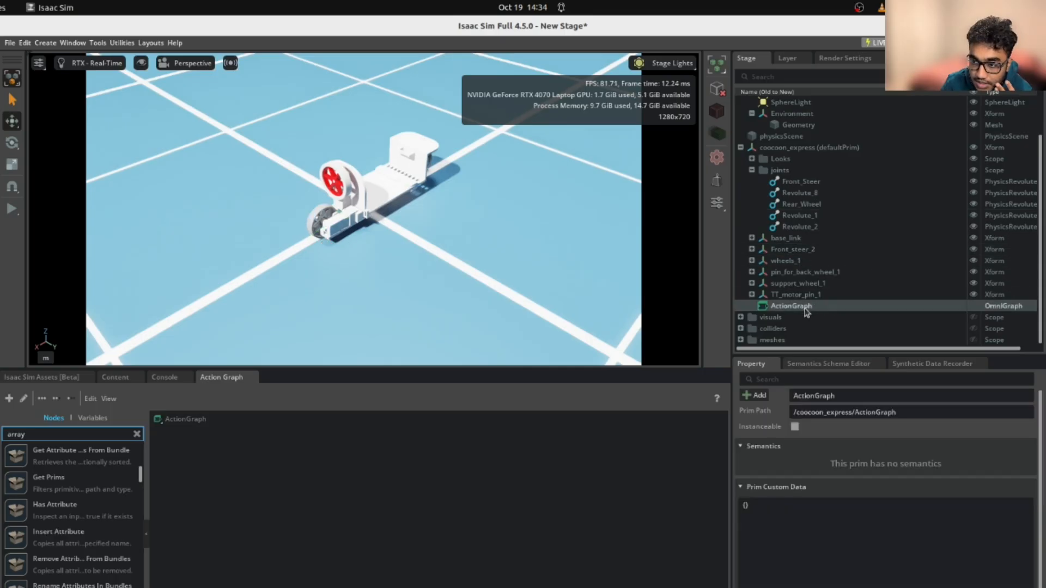
right_click(806, 310)
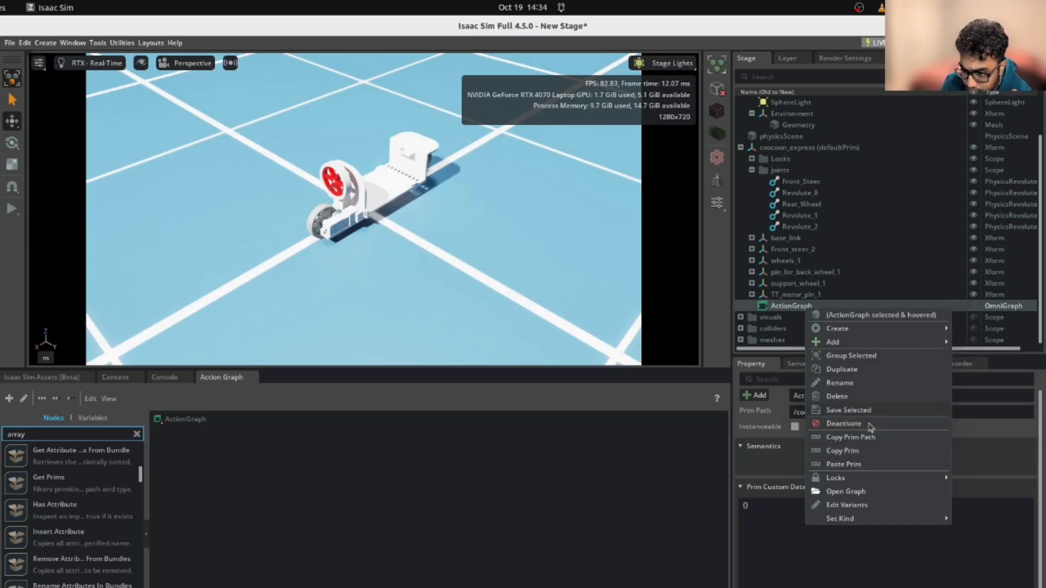
left_click(878, 493)
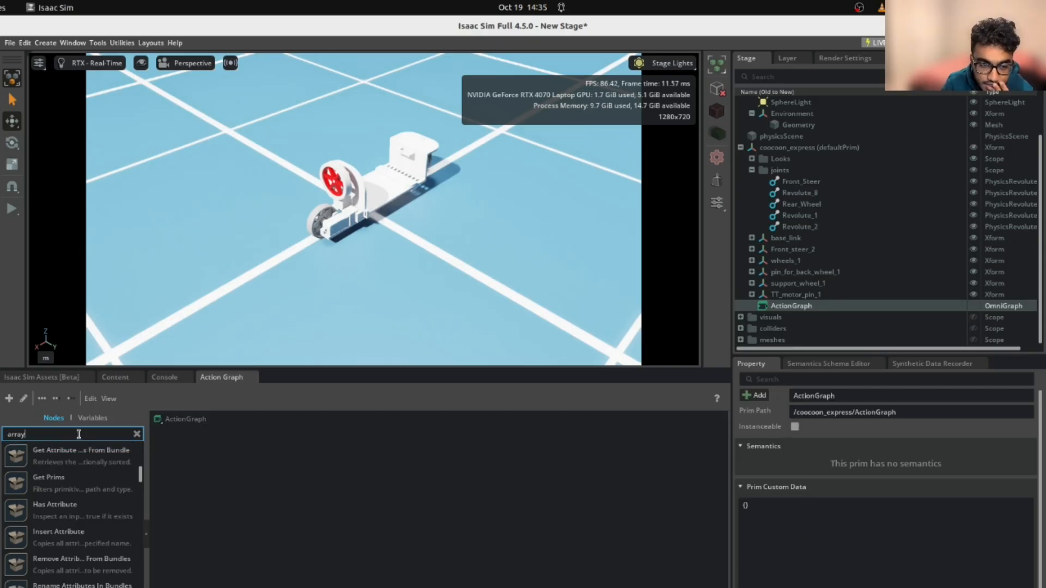
Step: Find the Articulation Controller node by searching for "arti" and add it to the action graph
key("BackSpace")
key("BackSpace")
key("BackSpace")
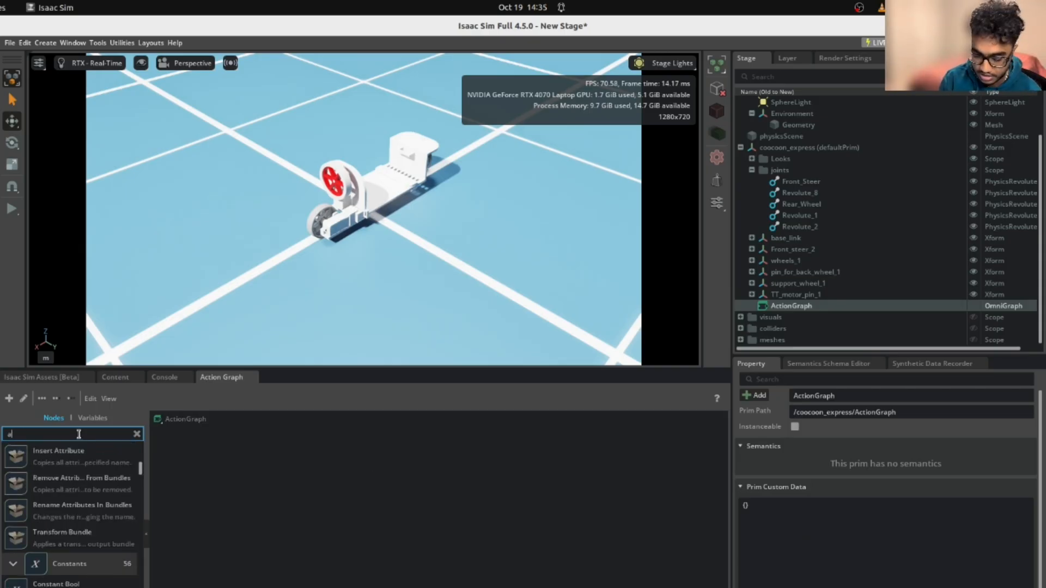
type("tu")
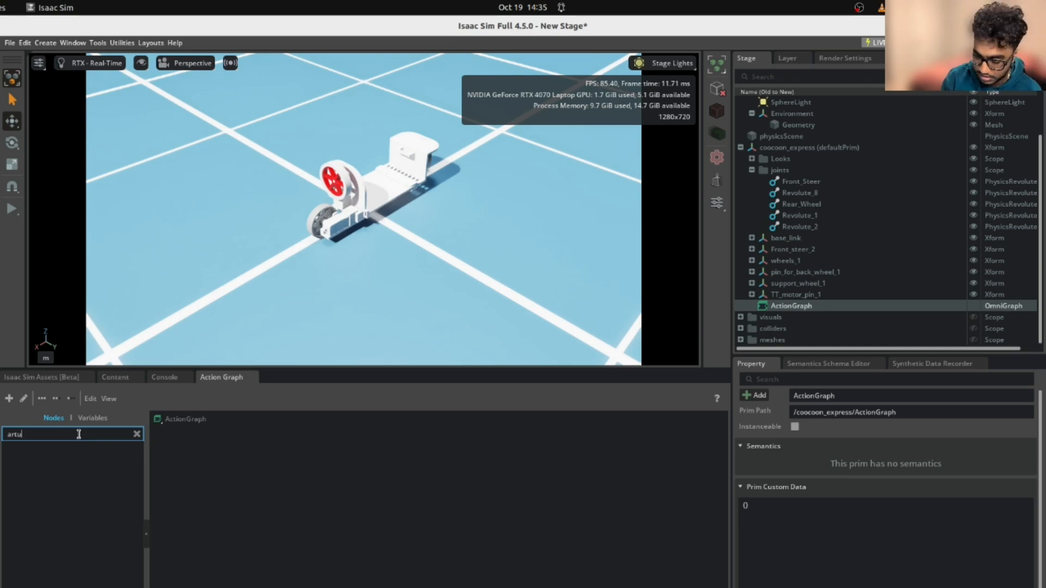
key("BackSpace")
type("i")
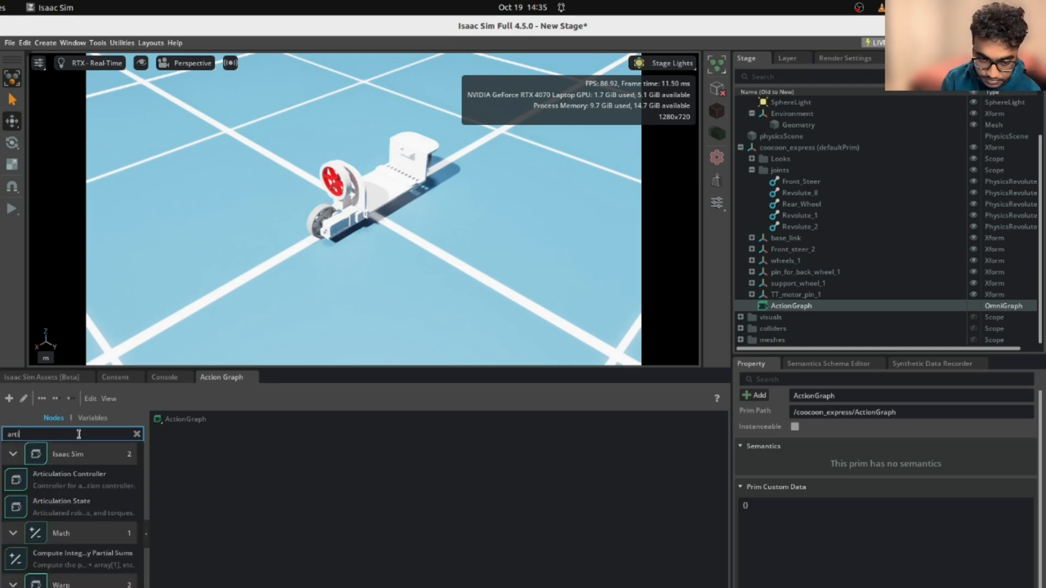
left_click_drag(58, 476, 534, 482)
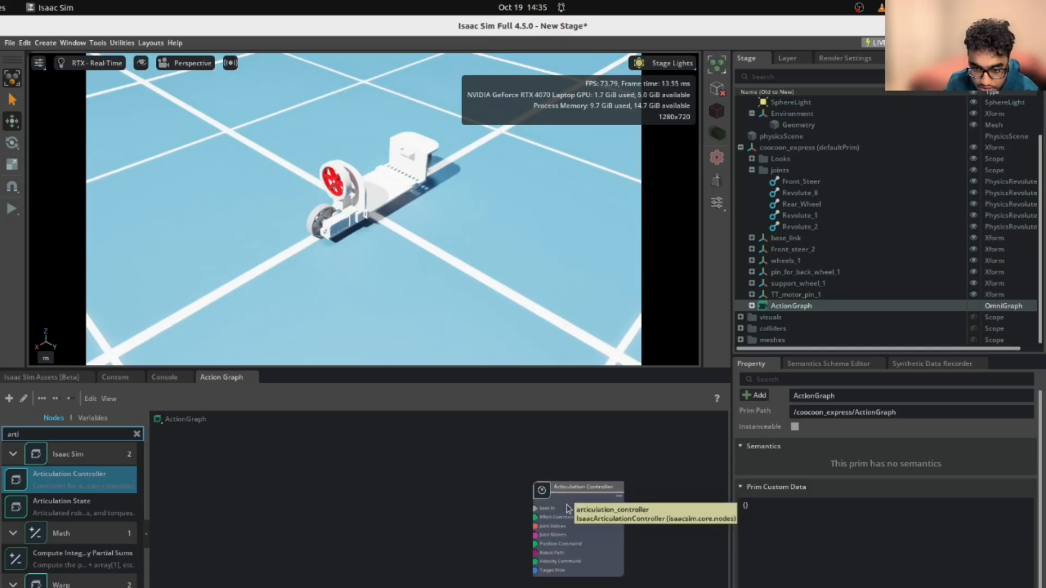
scroll(580, 517, "up", 3)
scroll(580, 516, "down", 1)
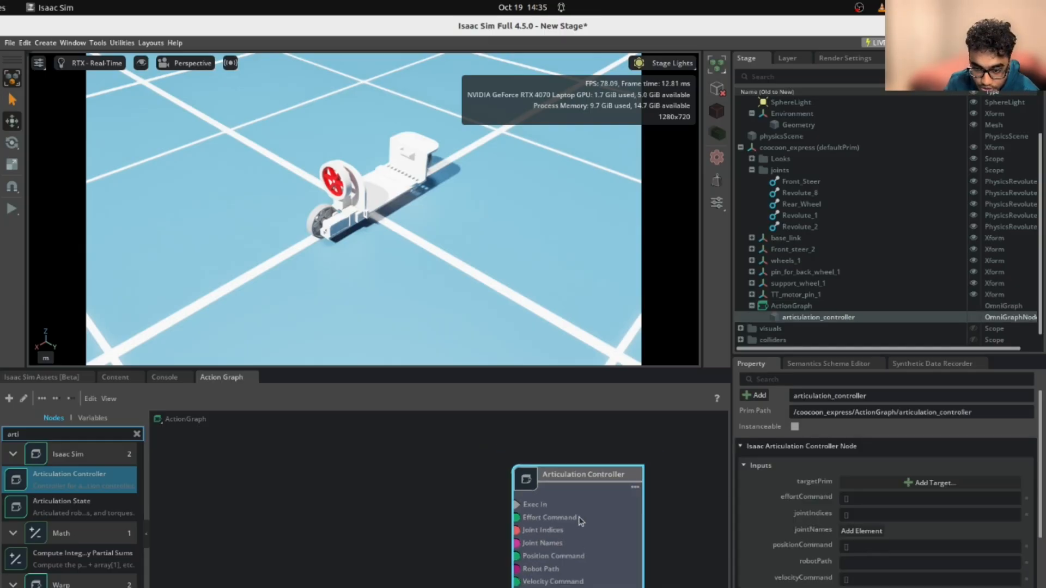
Step: Find the On Playback Tick node by searching for "play" and add it to the graph beside the Articulation Controller
scroll(606, 502, "up", 2)
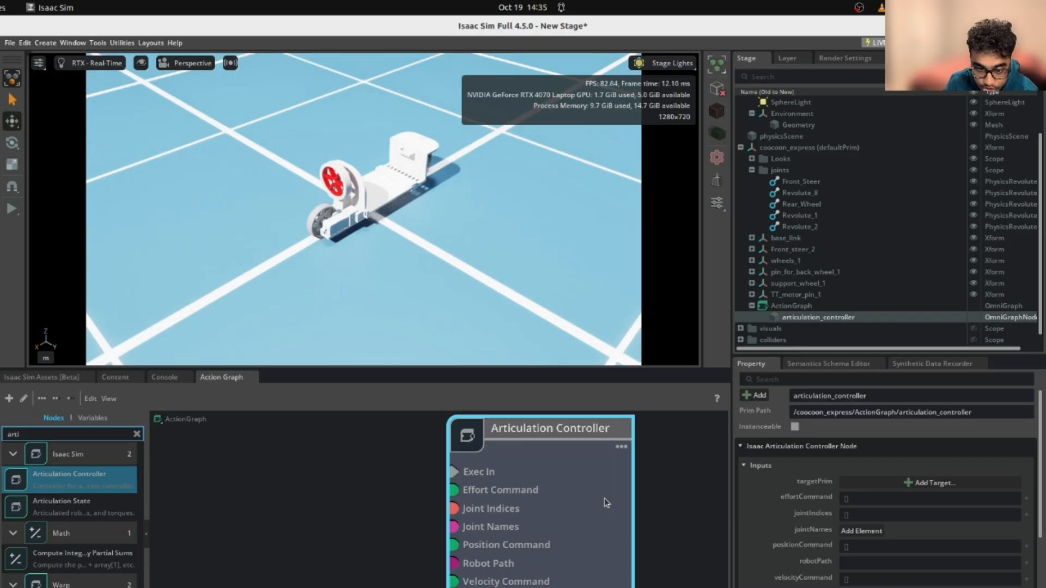
scroll(604, 500, "down", 3)
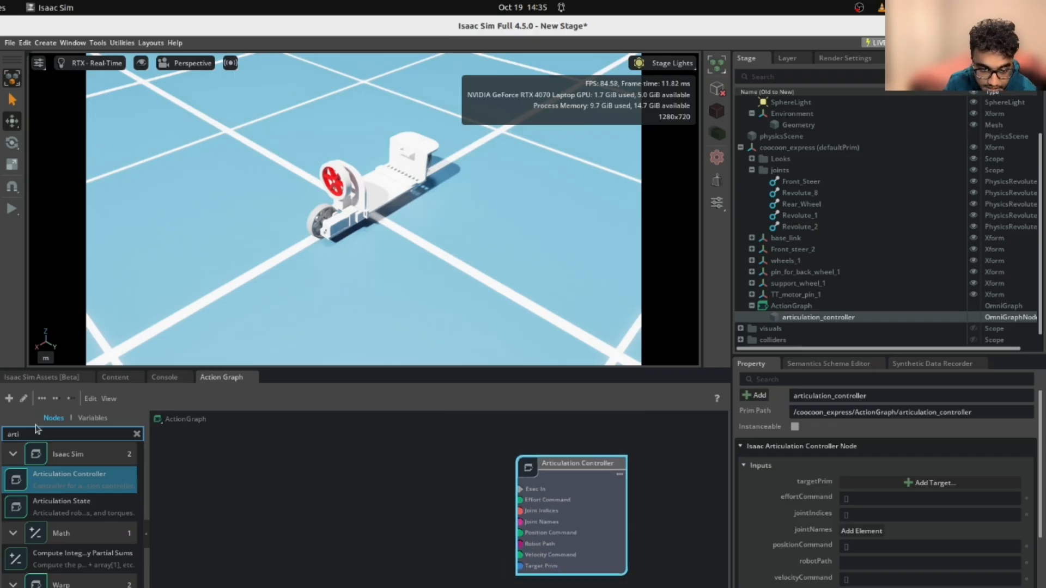
key("BackSpace")
key("BackSpace")
key("BackSpace")
key("BackSpace")
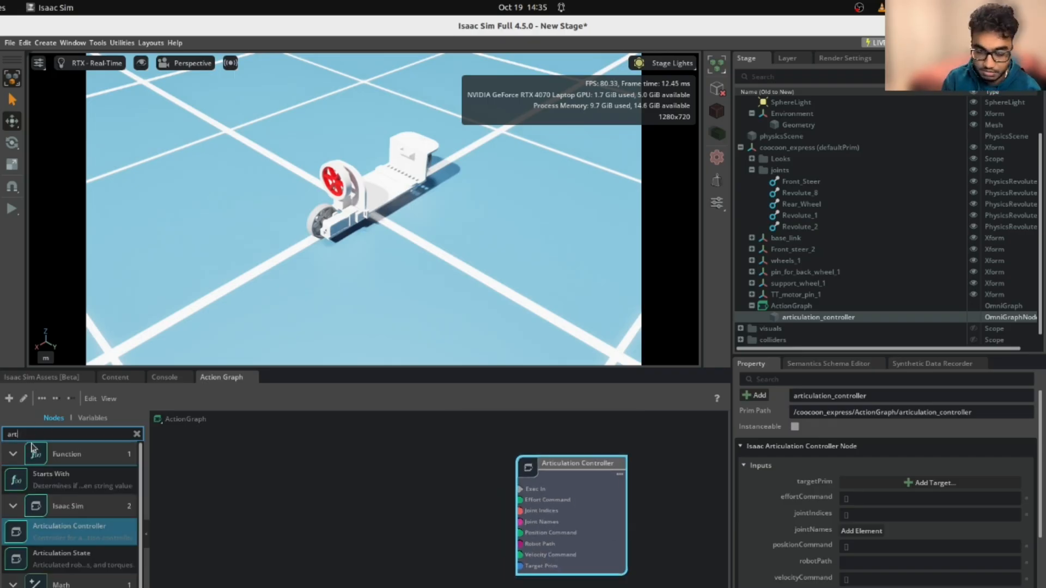
type("ti")
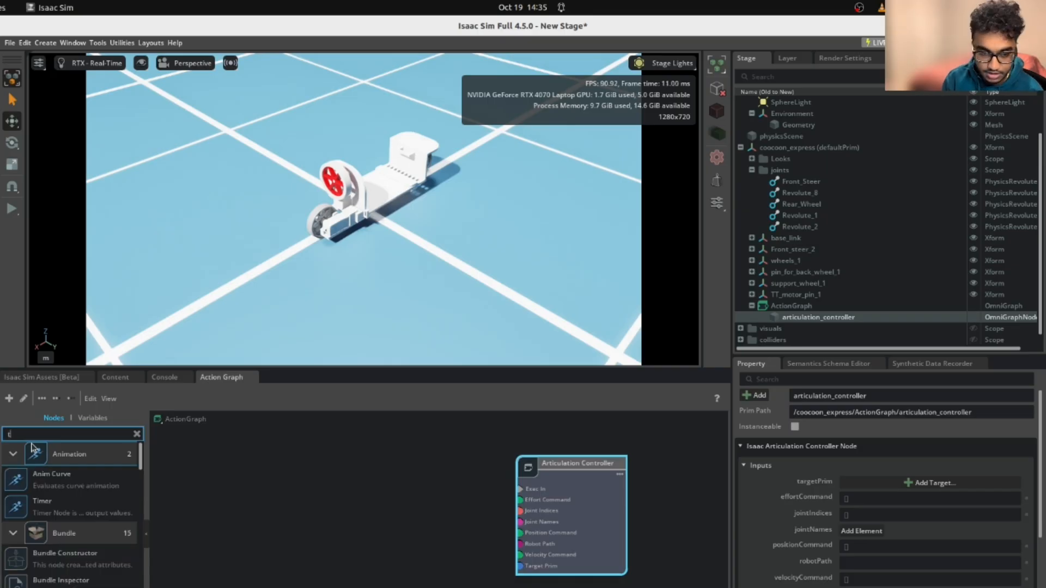
key("BackSpace")
key("BackSpace")
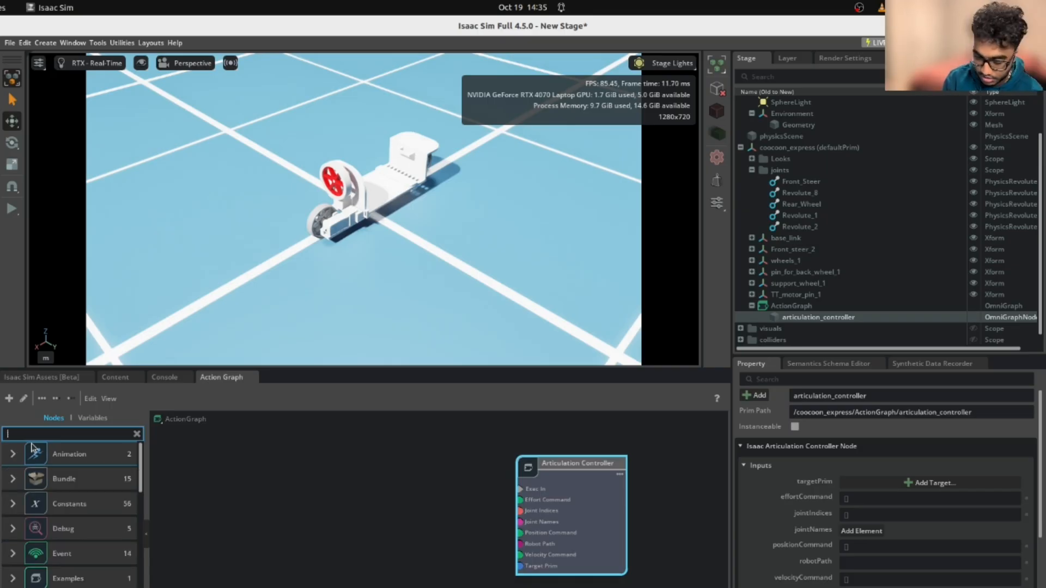
type("play")
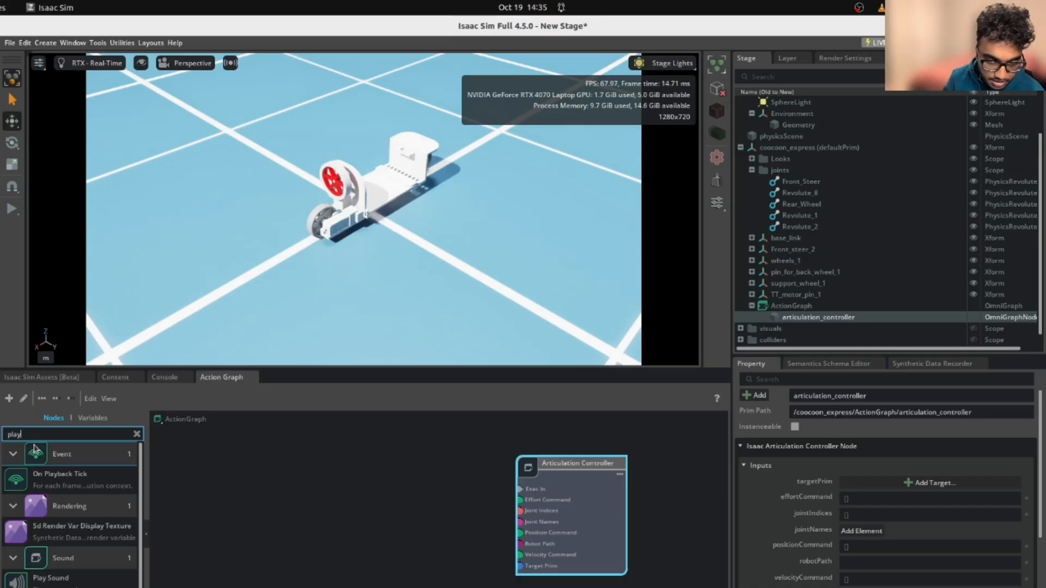
left_click_drag(44, 472, 301, 470)
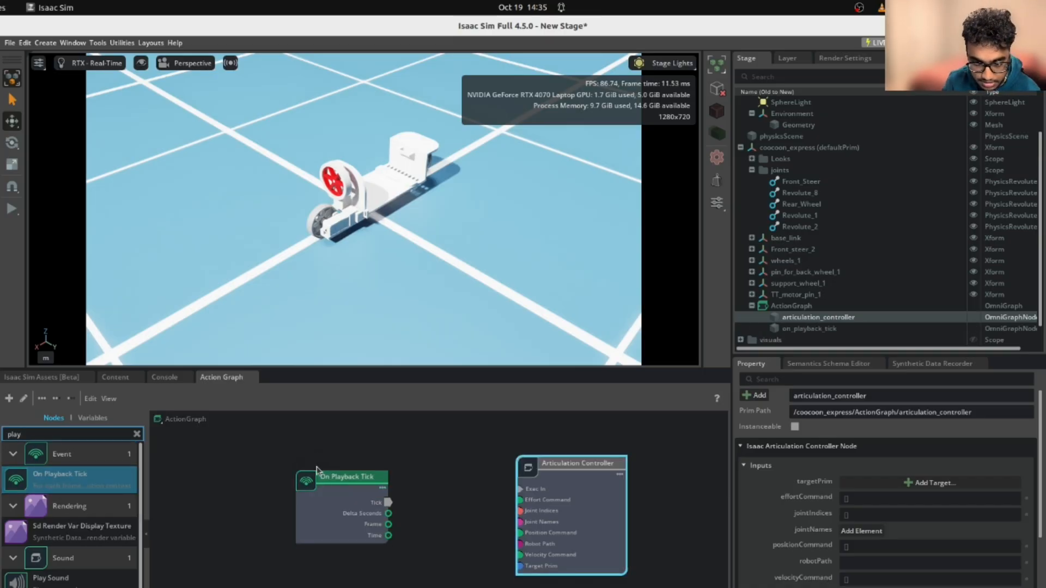
Step: Connect the On Playback Tick node's Tick output to the Articulation Controller's Exec In input
left_click_drag(388, 504, 496, 500)
scroll(478, 511, "down", 3)
right_click(477, 510)
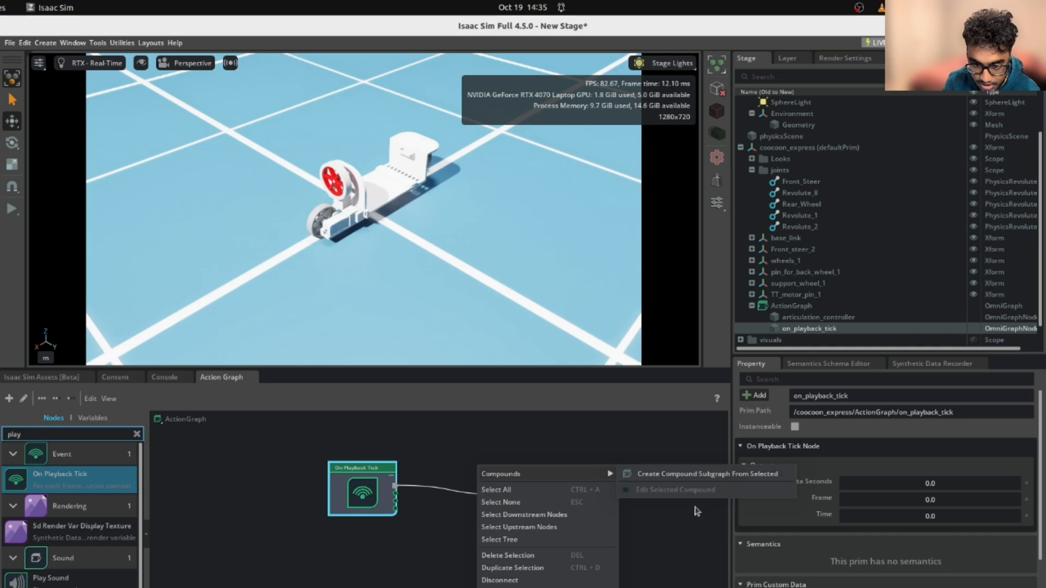
left_click(687, 543)
scroll(479, 509, "up", 2)
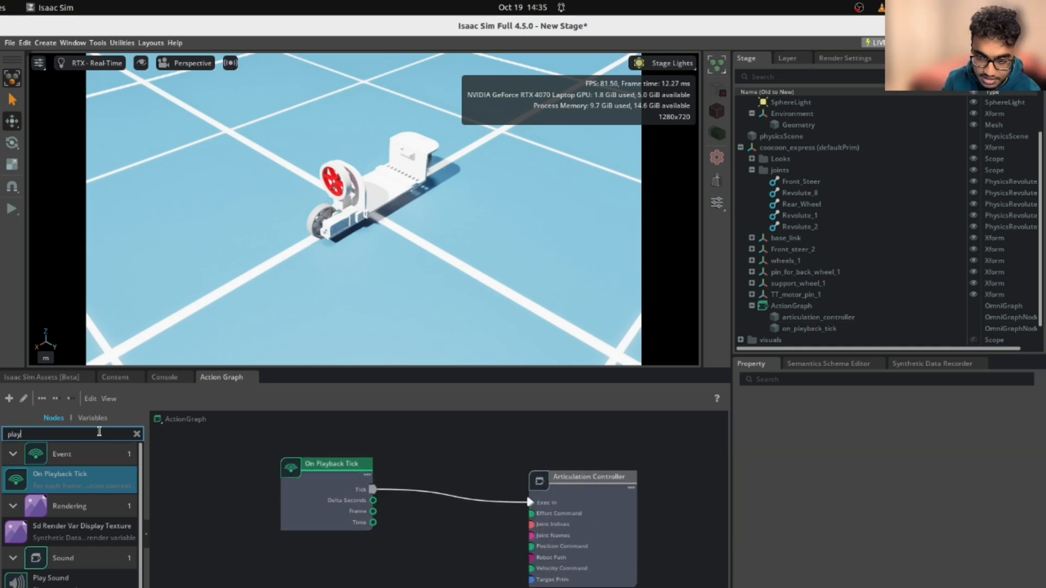
Step: Find the Make Array node by searching for "array" and add it to the graph below On Playback Tick
key("BackSpace")
key("BackSpace")
key("BackSpace")
key("BackSpace")
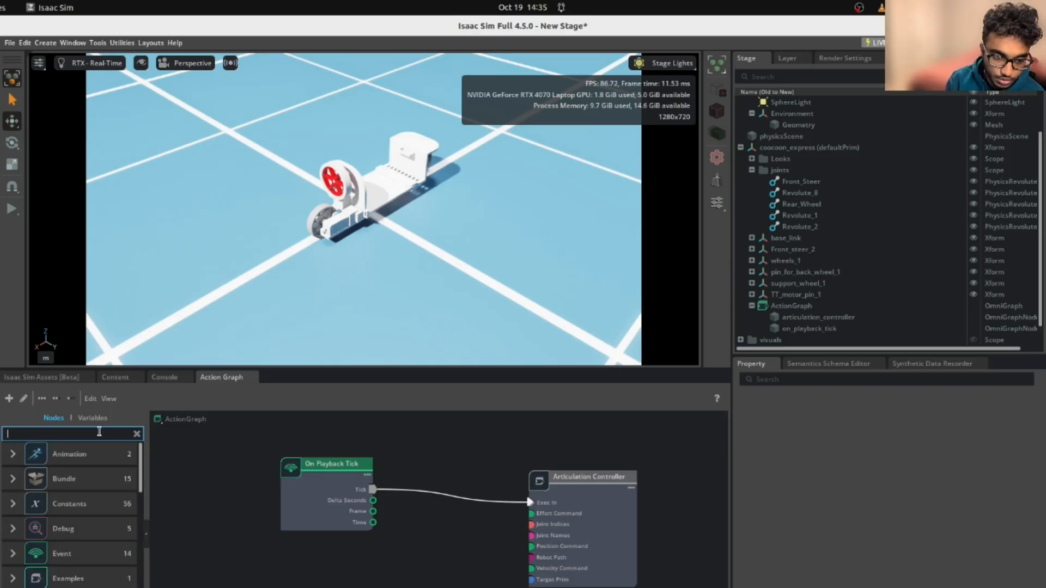
type("array")
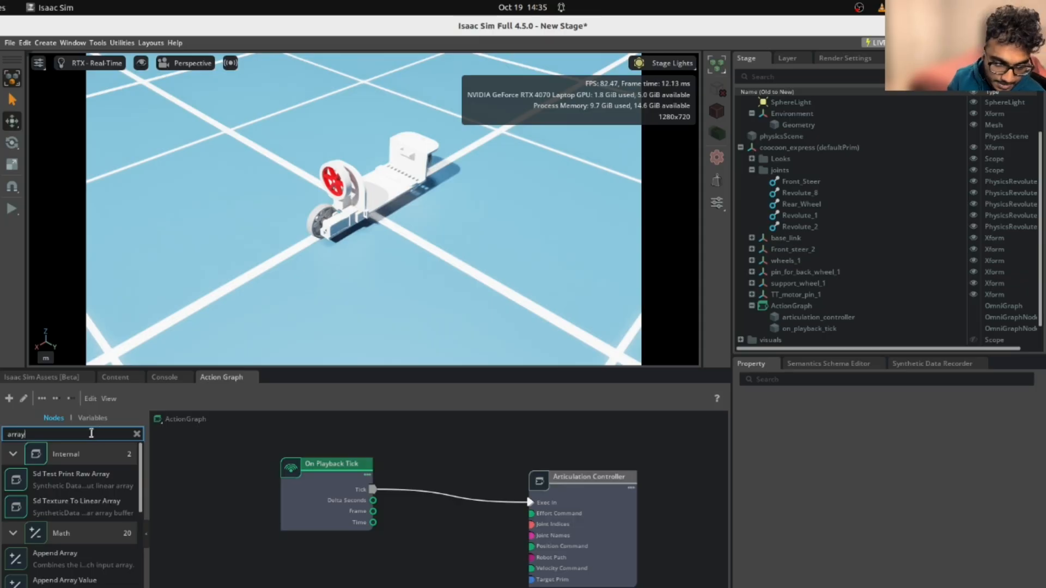
scroll(98, 539, "down", 5)
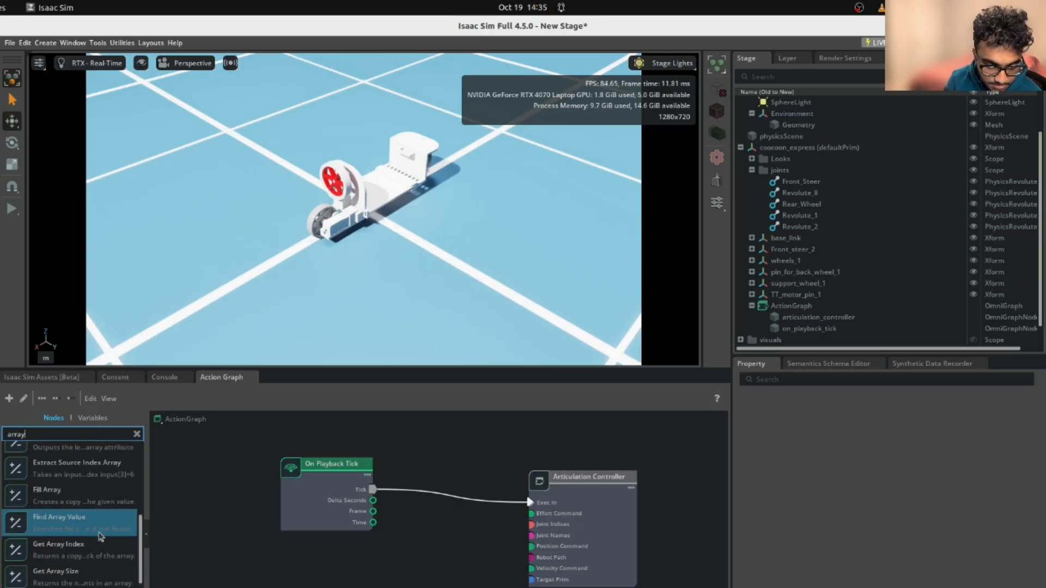
scroll(87, 544, "down", 2)
left_click_drag(76, 566, 300, 569)
scroll(475, 502, "down", 3)
left_click(372, 543)
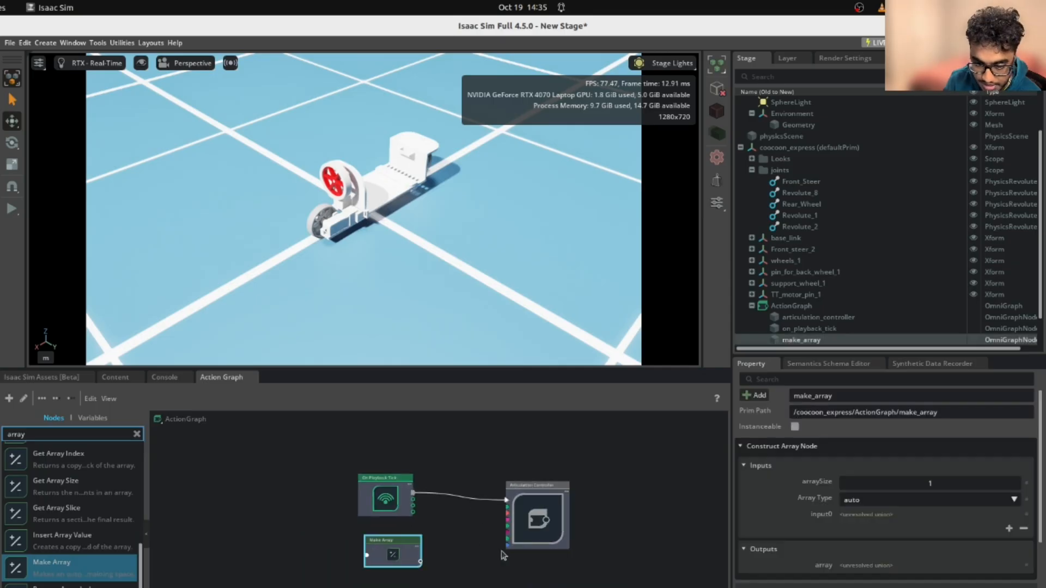
Step: Set the Make Array node's array type to double[] and its input0 value to 10.0
left_click(920, 499)
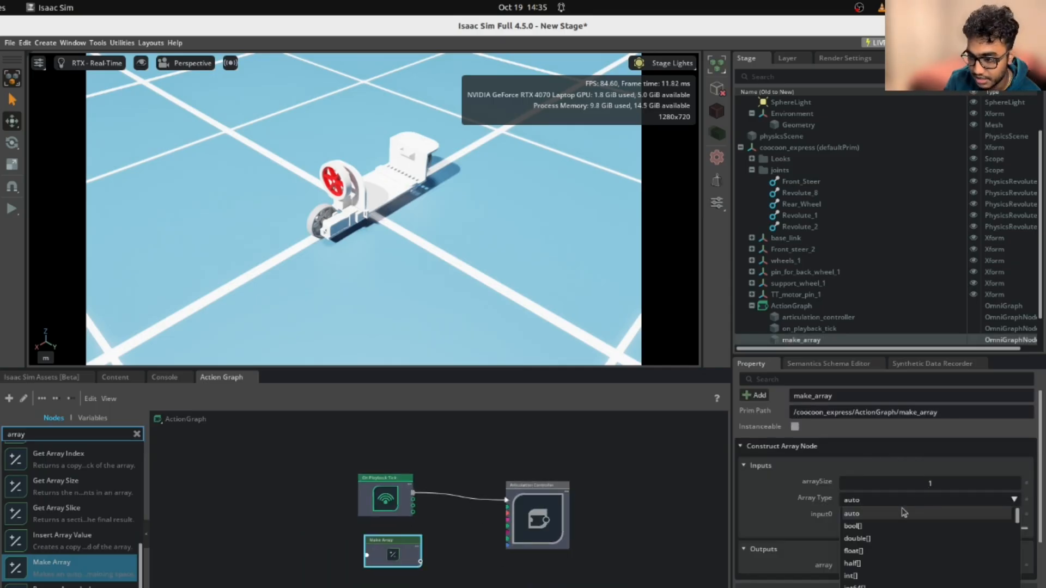
left_click(872, 527)
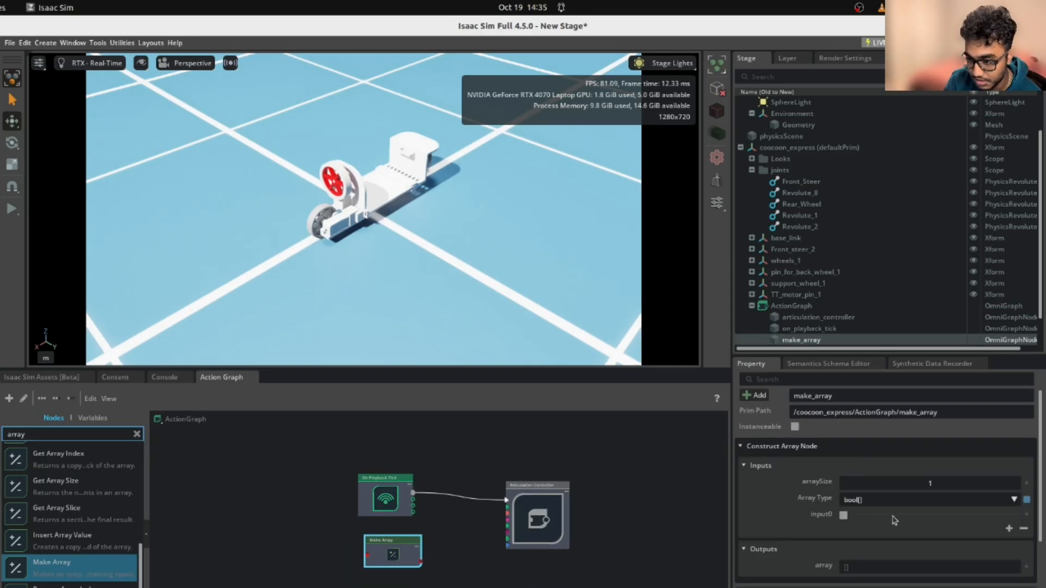
left_click(924, 501)
left_click(877, 538)
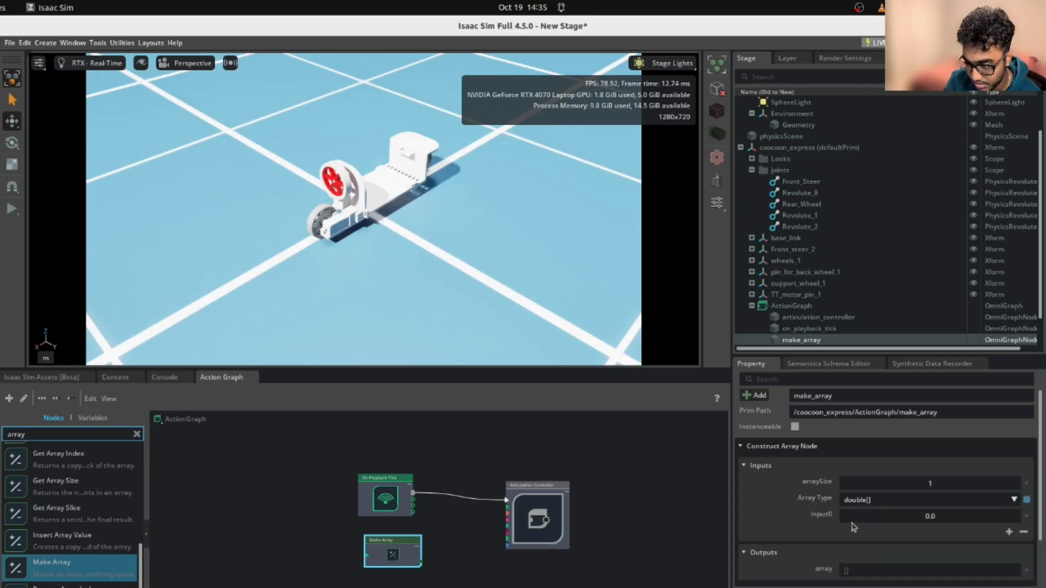
double_click(883, 515)
type("10")
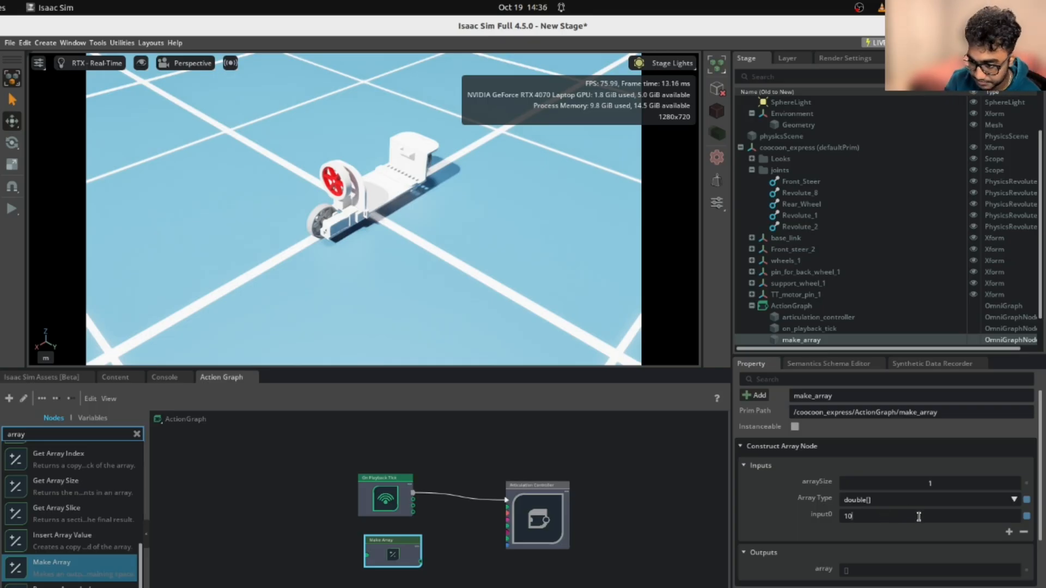
type(".0")
key("Return")
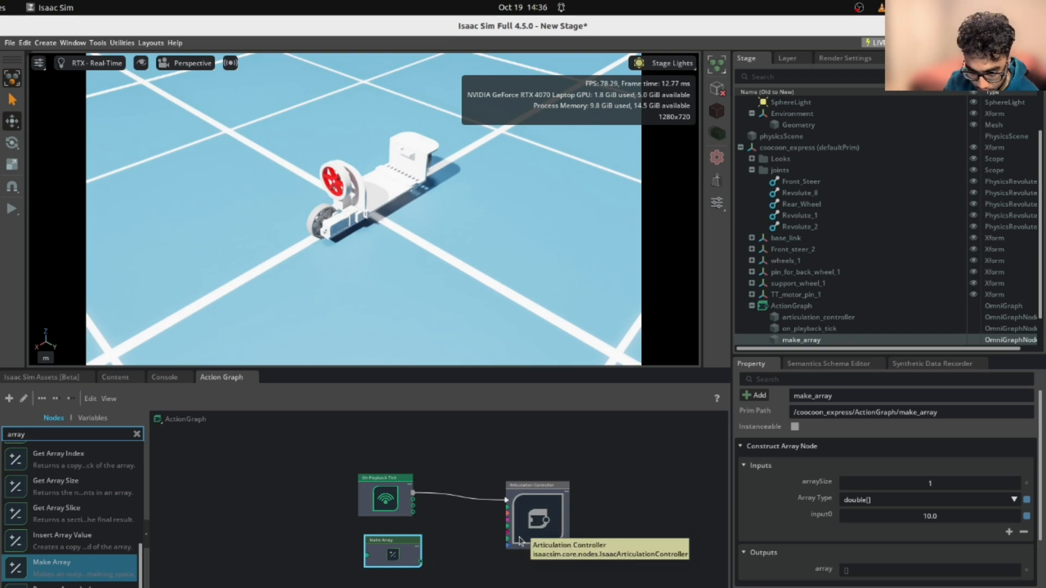
Step: Connect the Make Array node's Array output to the Articulation Controller's Velocity Command input
scroll(519, 541, "up", 6)
scroll(515, 533, "down", 7)
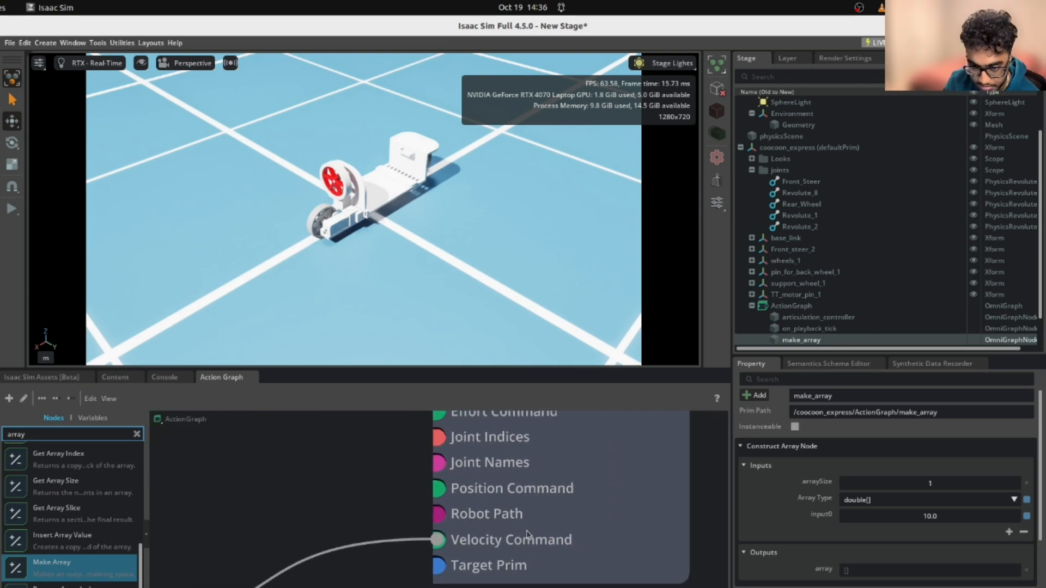
Step: Set the Articulation Controller's targetPrim to the Rear_Wheel joint under coocoon_express/joints
left_click(575, 512)
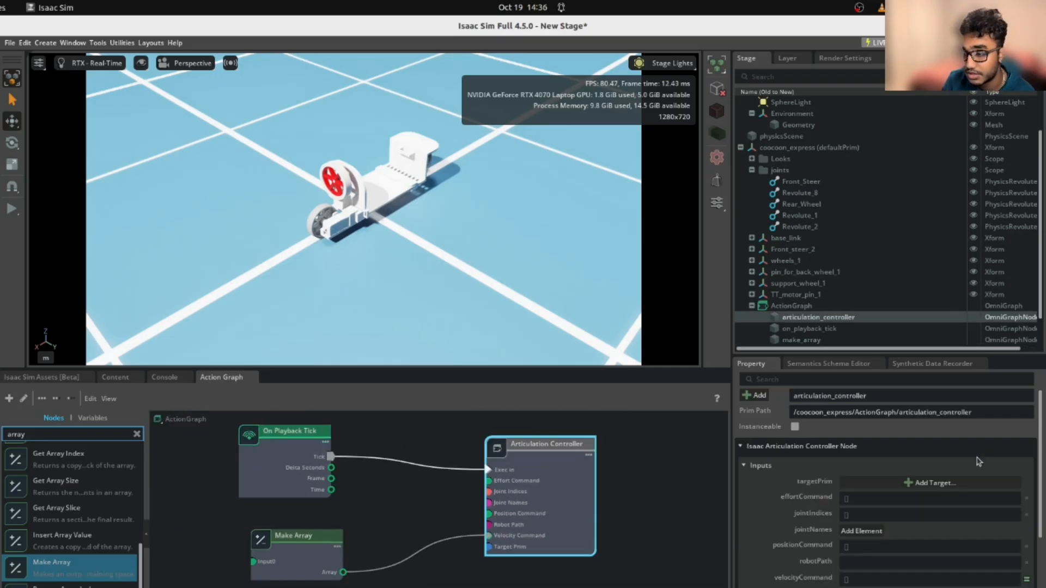
left_click(954, 483)
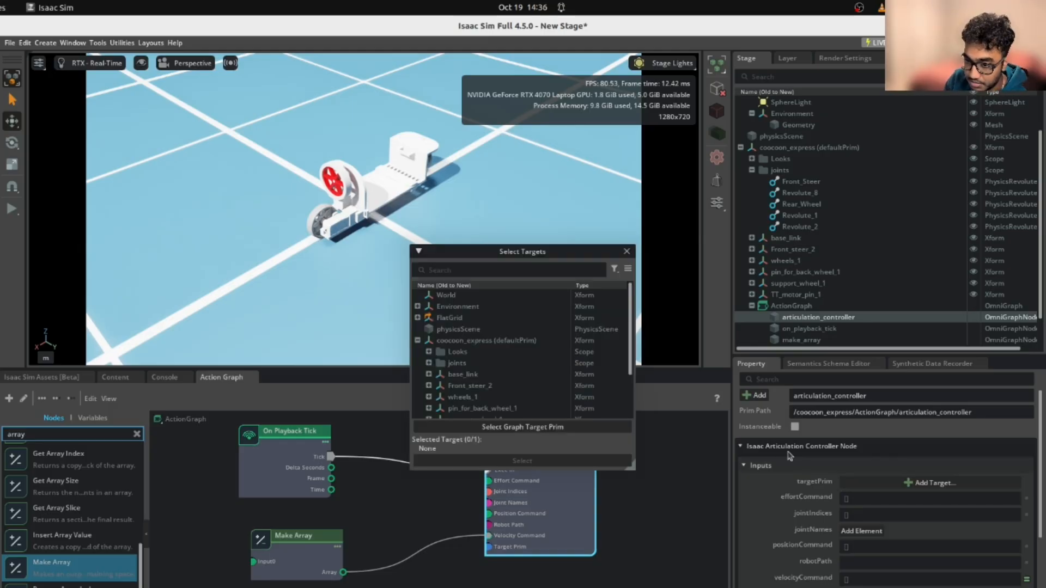
left_click(429, 362)
scroll(479, 354, "down", 2)
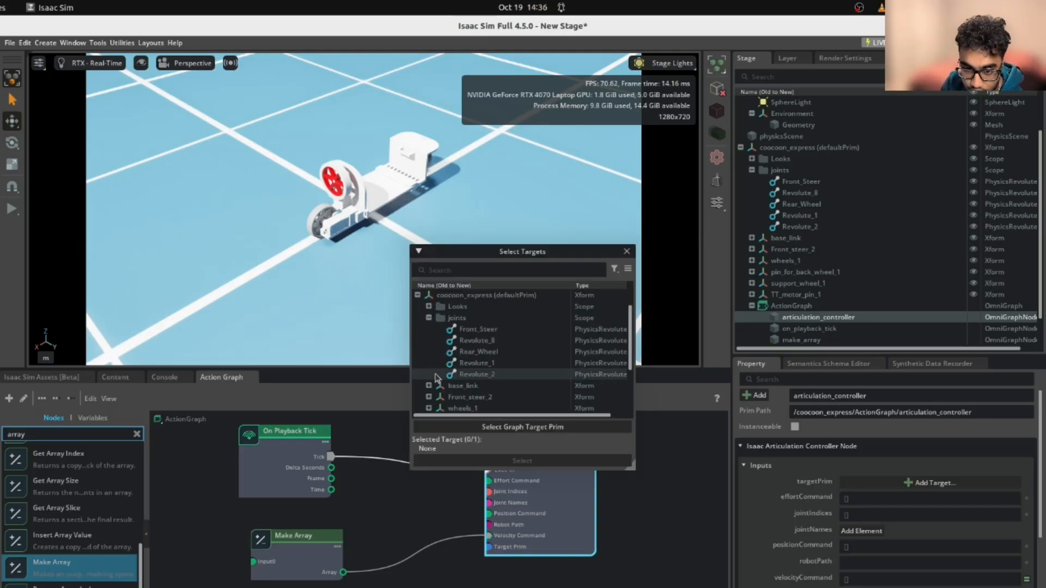
left_click(490, 352)
left_click(546, 461)
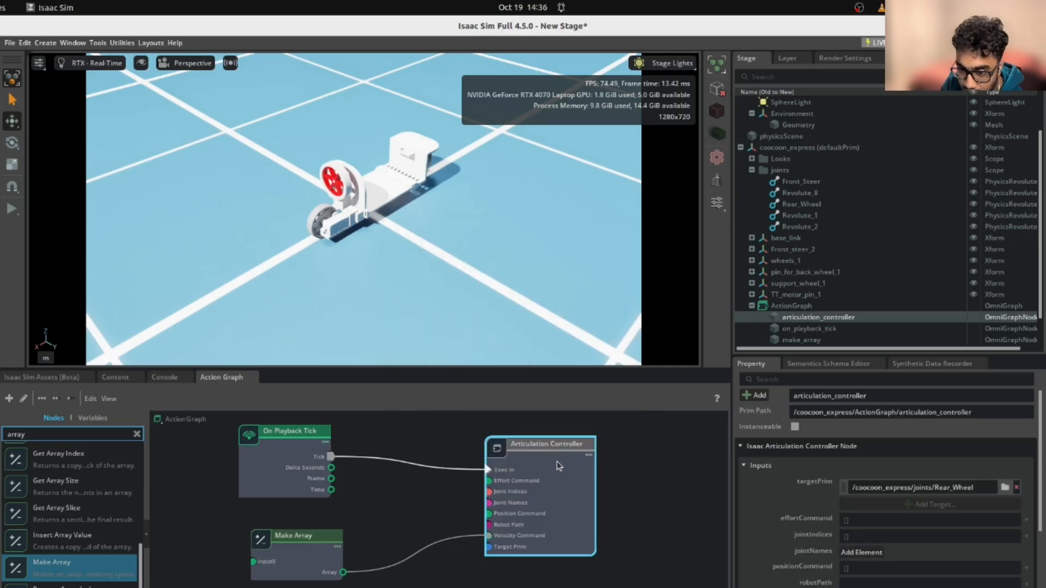
Step: Add a jointNames element to the Articulation Controller and name it Rear_Wheel
scroll(905, 512, "down", 2)
scroll(904, 512, "down", 2)
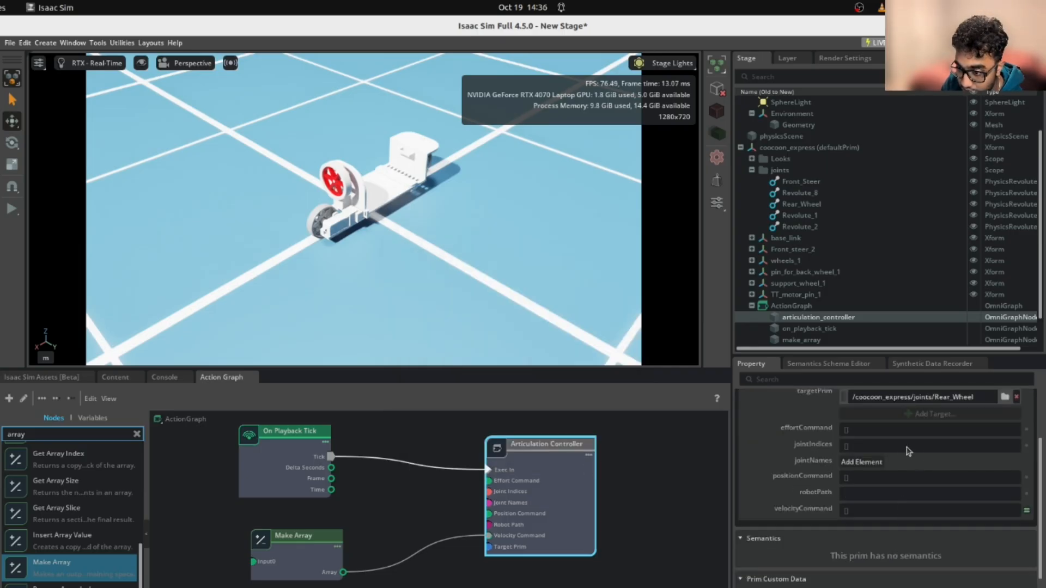
left_click(871, 466)
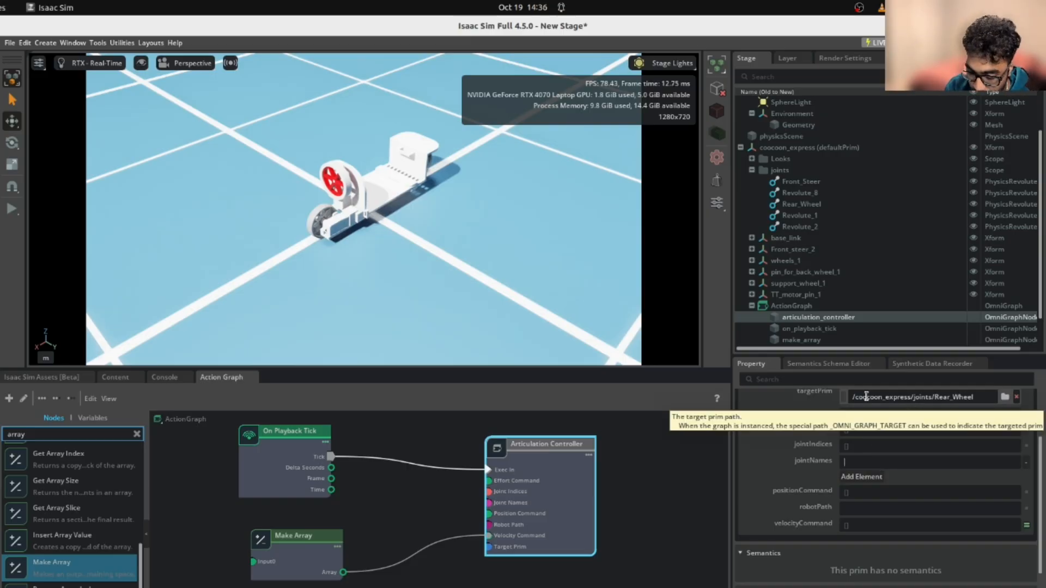
type("RAE")
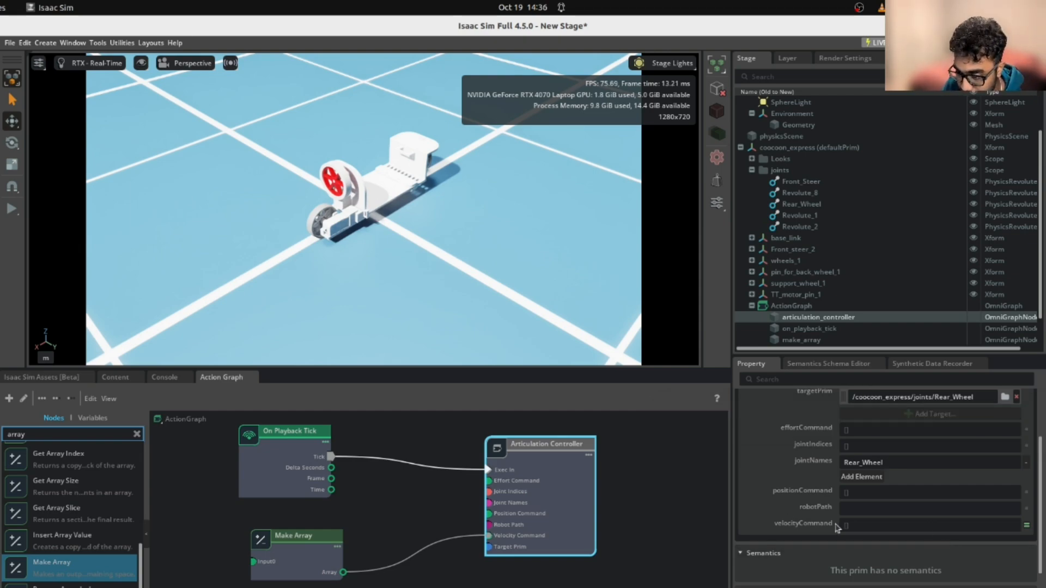
mouse_move(1026, 531)
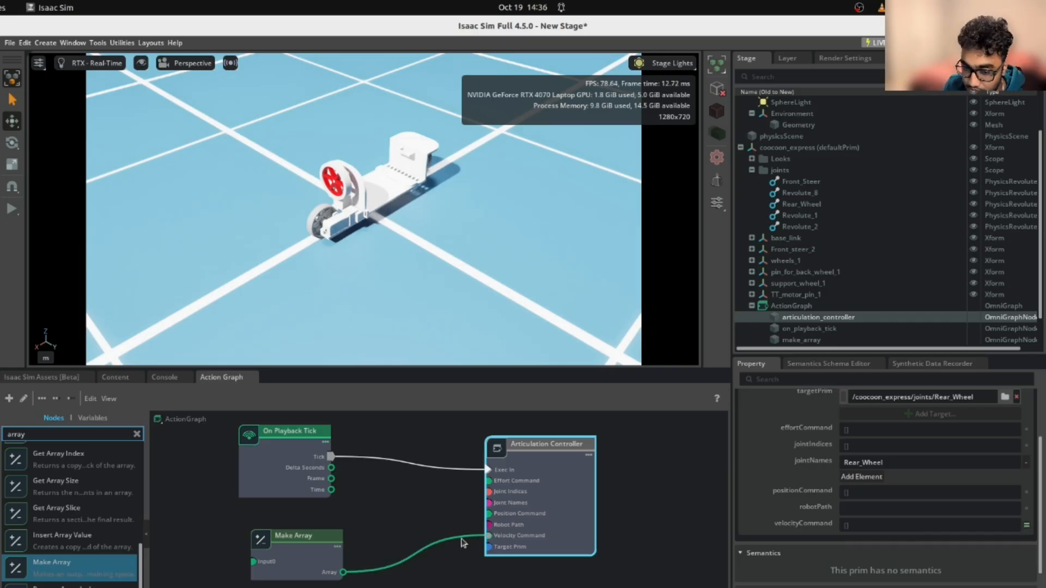
Step: Play the simulation to check how the robot drives with the rear wheel velocity command, and stop it
left_click(656, 494)
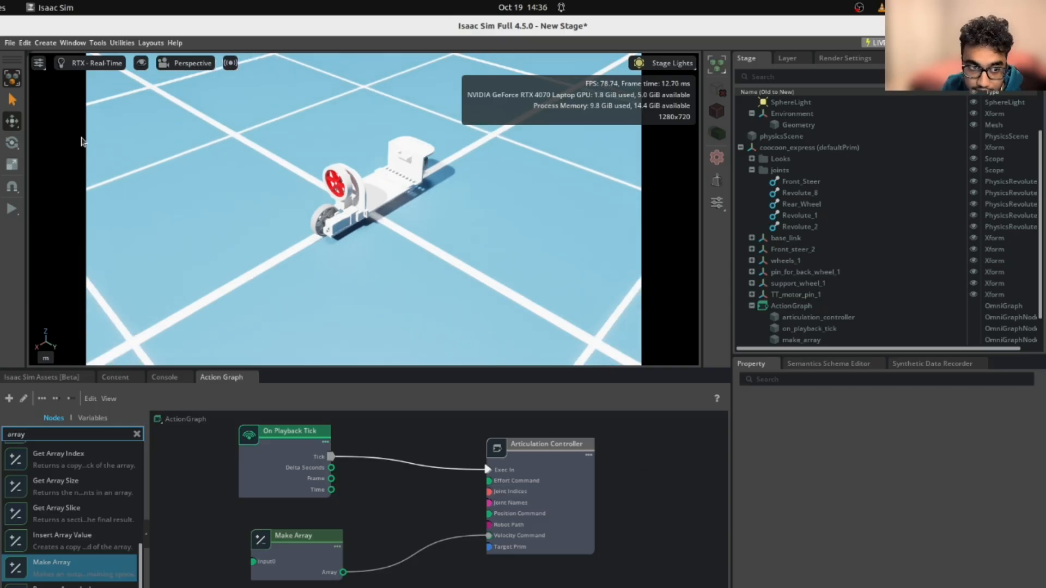
left_click(9, 210)
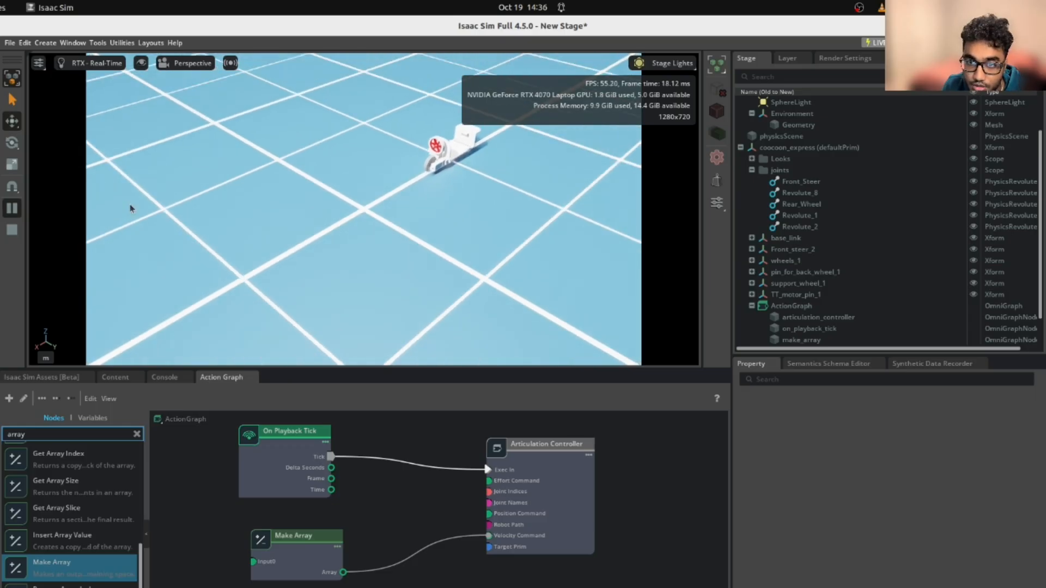
left_click(12, 229)
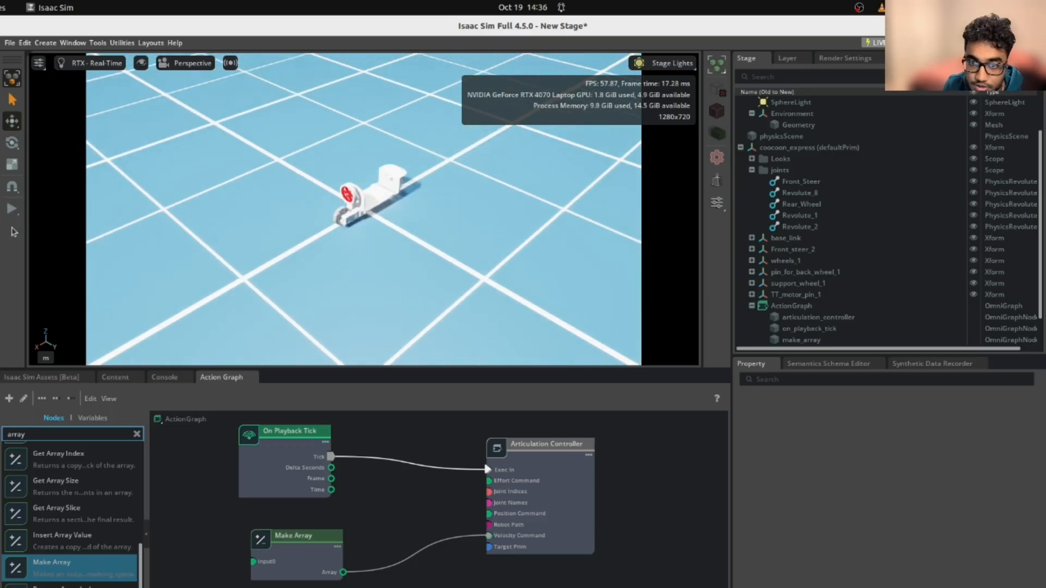
scroll(605, 436, "down", 5)
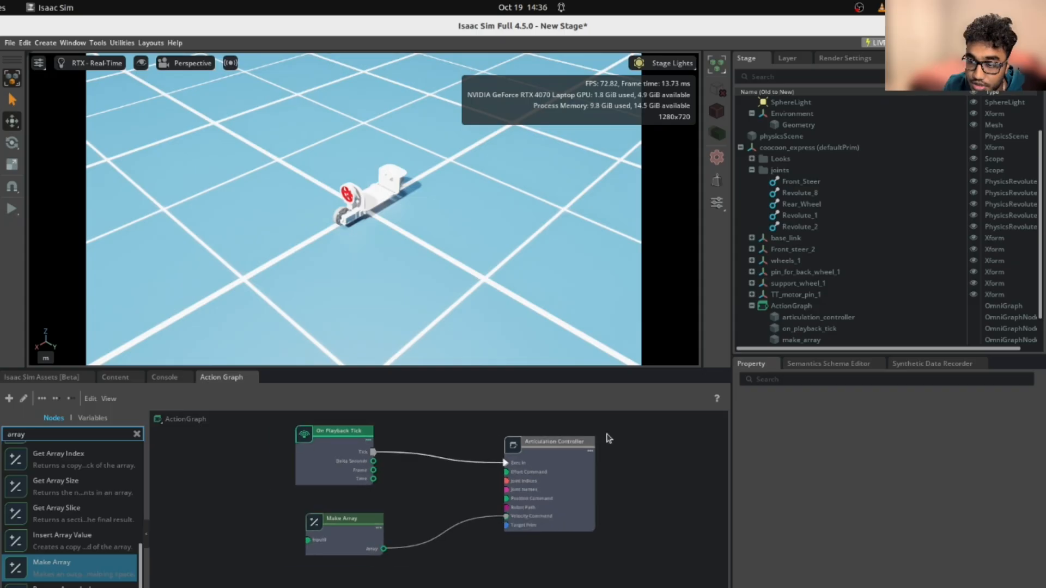
scroll(636, 455, "up", 5)
scroll(634, 468, "down", 1)
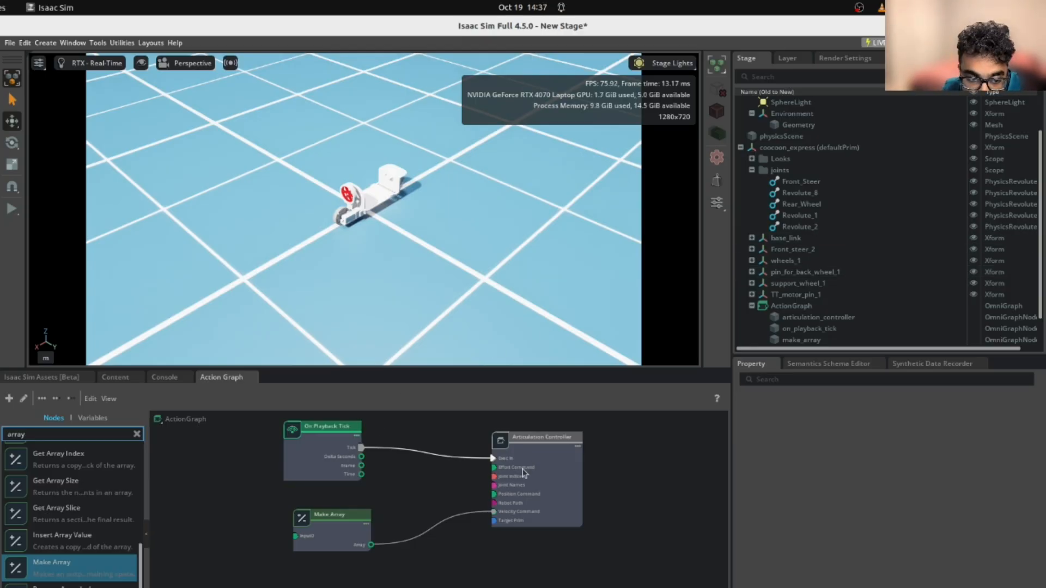
scroll(597, 518, "down", 3)
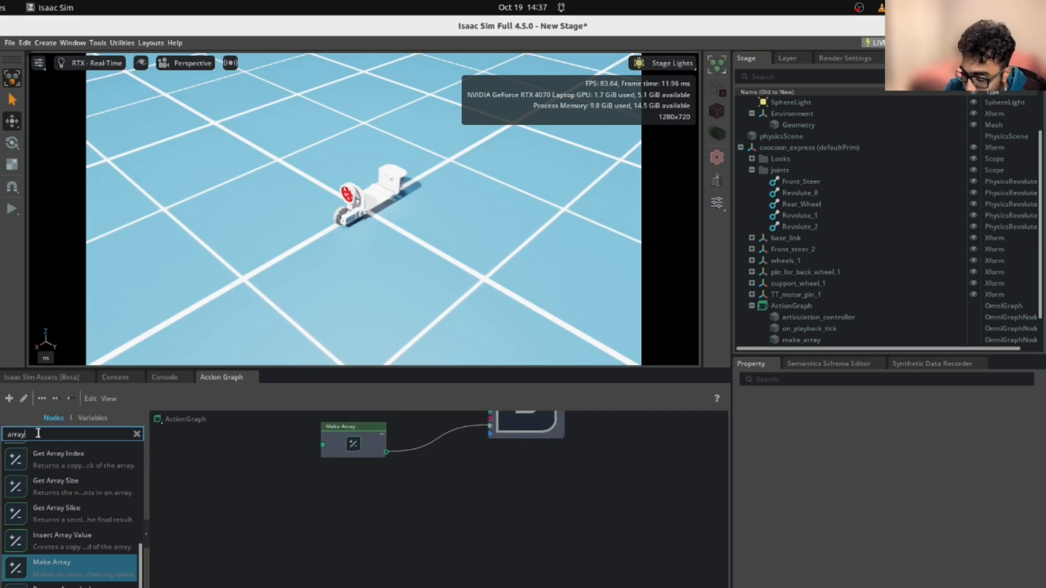
key("BackSpace")
key("BackSpace")
key("BackSpace")
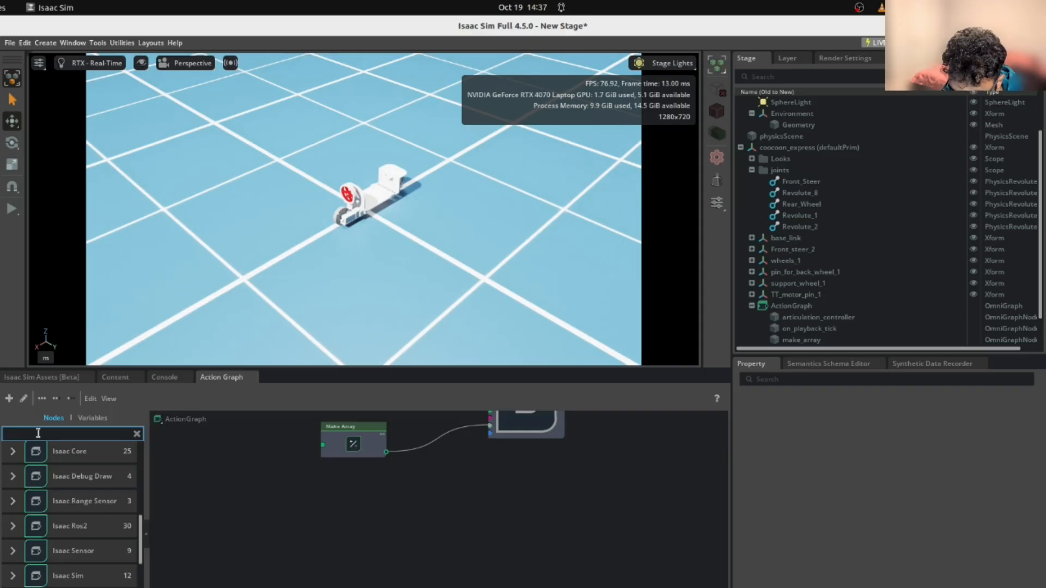
type("ar")
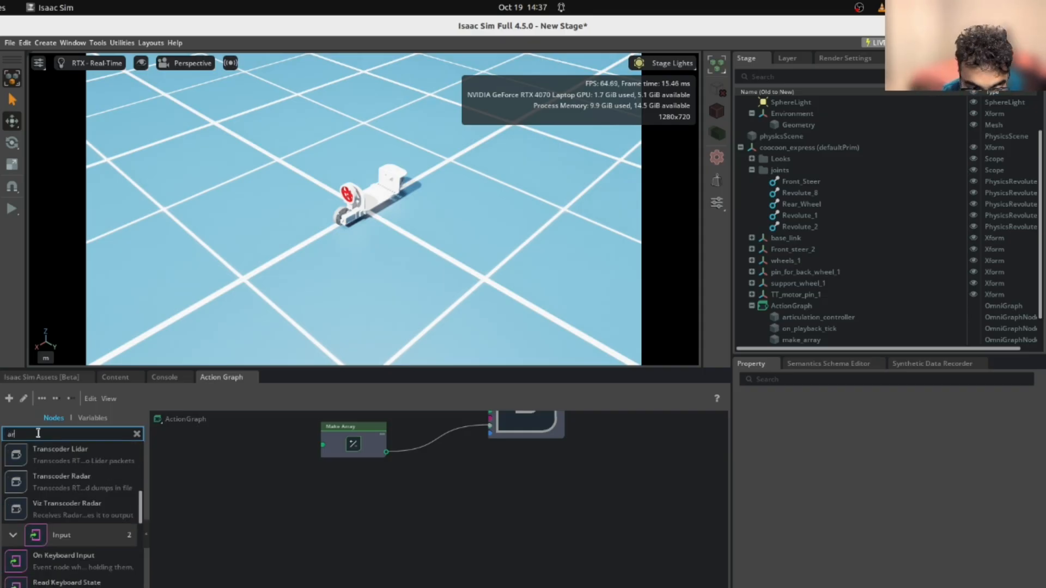
Step: Duplicate the Articulation Controller node and place the copy below the original in the action graph
scroll(499, 467, "down", 3)
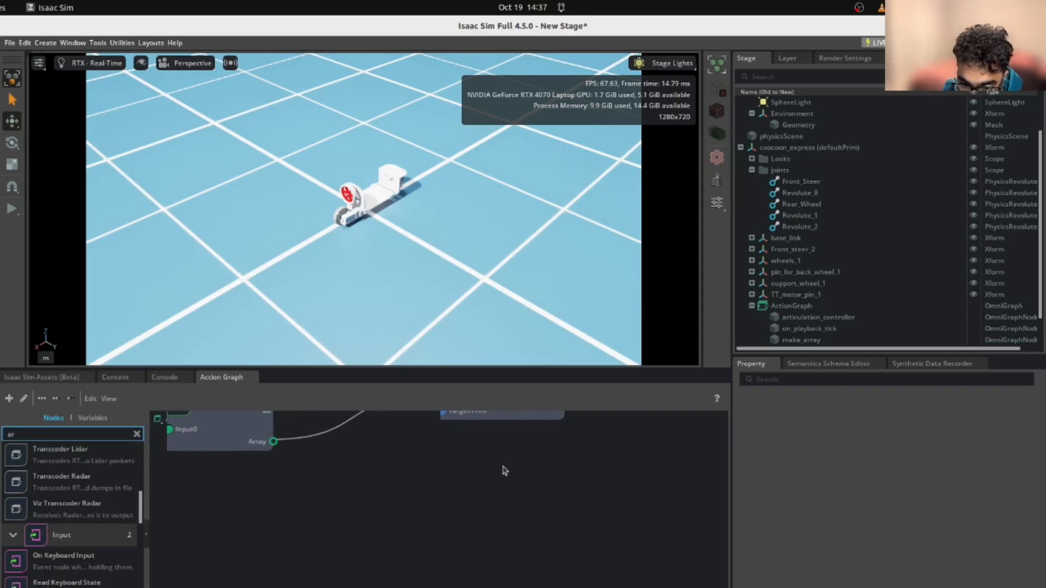
left_click(515, 428)
right_click(521, 423)
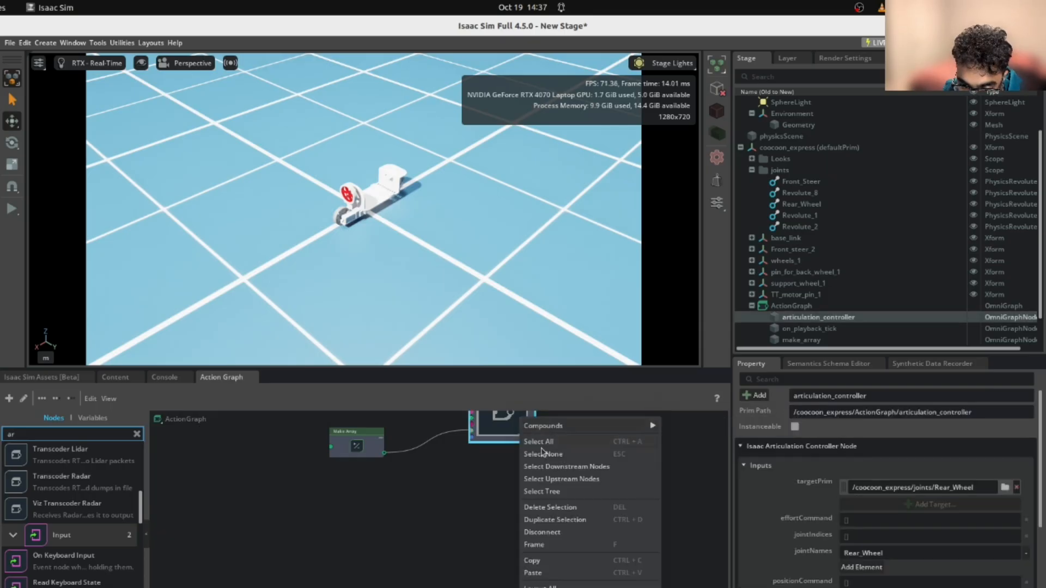
left_click(561, 520)
left_click_drag(515, 456, 517, 545)
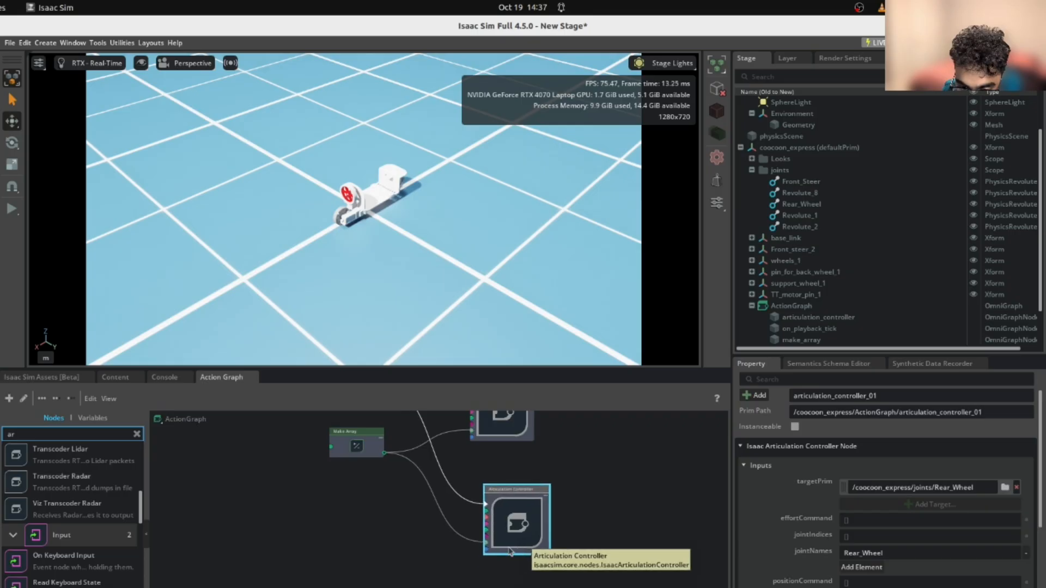
right_click(343, 437)
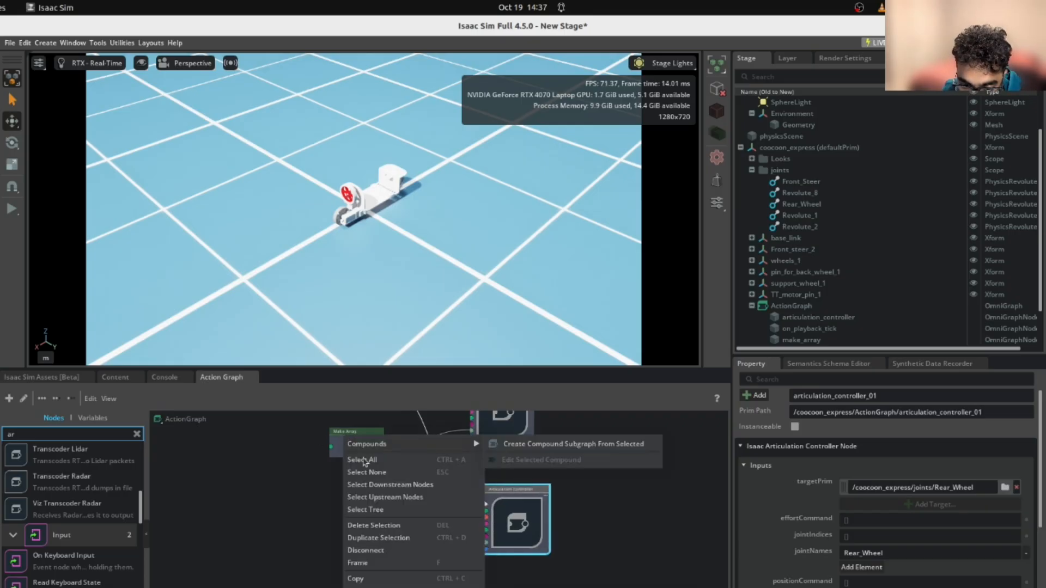
left_click(380, 539)
left_click(377, 447)
mouse_move(376, 447)
left_mouse_down()
mouse_move(371, 475)
mouse_move(371, 455)
left_mouse_up()
left_click(531, 540)
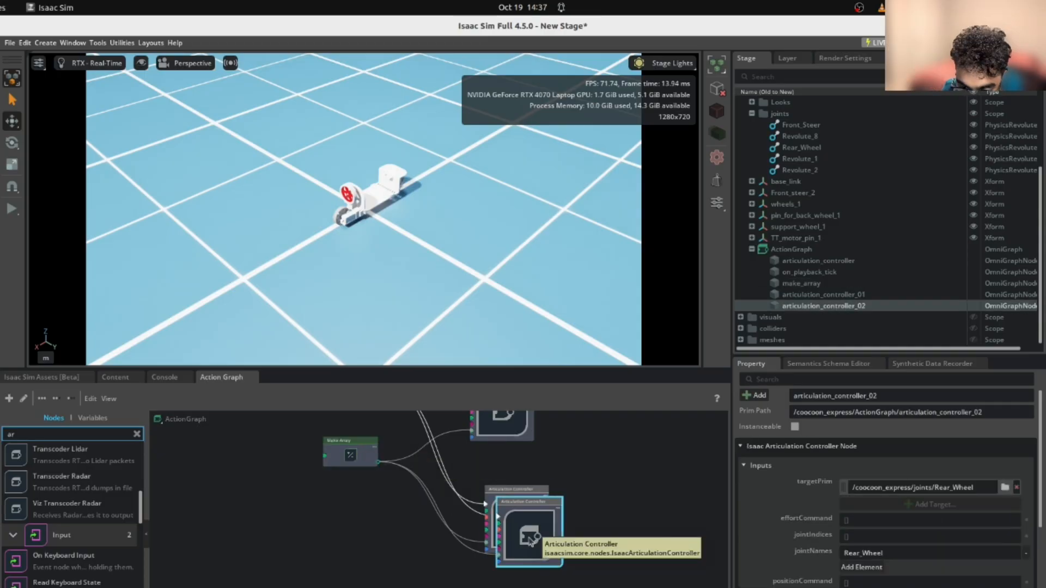
right_click(531, 540)
left_click(565, 555)
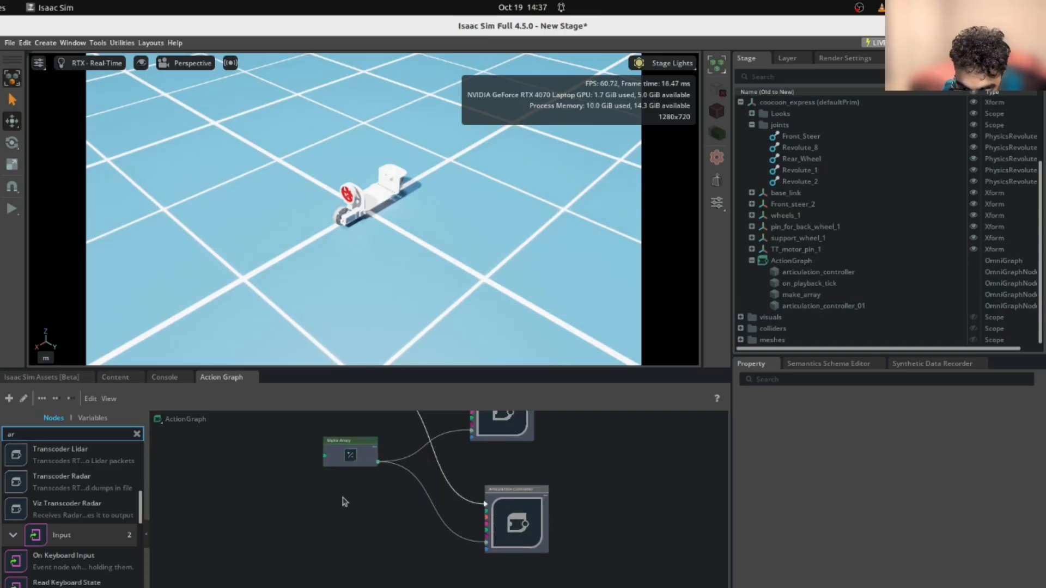
Step: Duplicate the Make Array node and place the lower one beside the second Articulation Controller
left_click(351, 455)
right_click(353, 456)
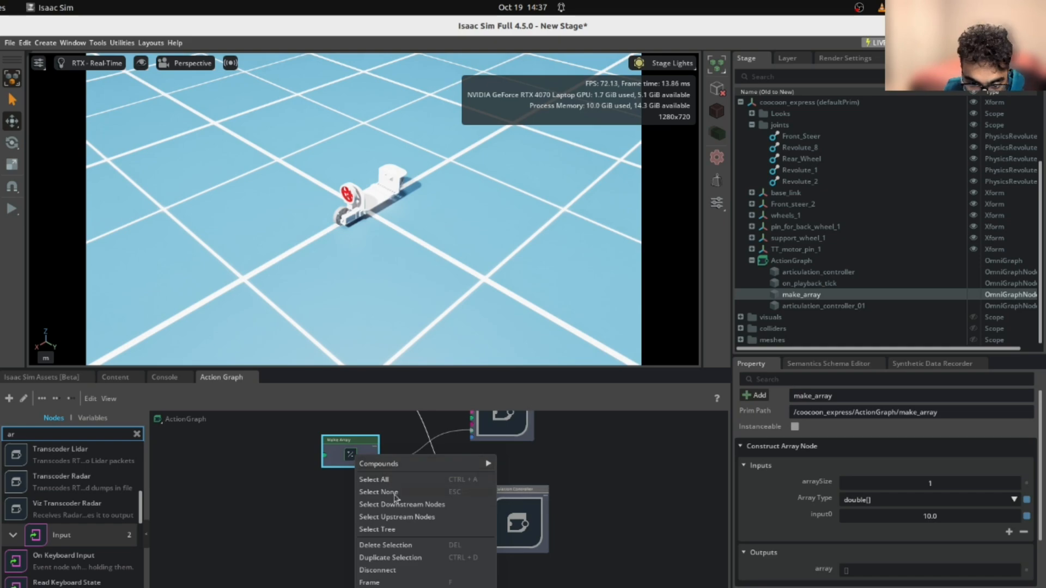
left_click(405, 546)
left_click_drag(284, 495, 301, 539)
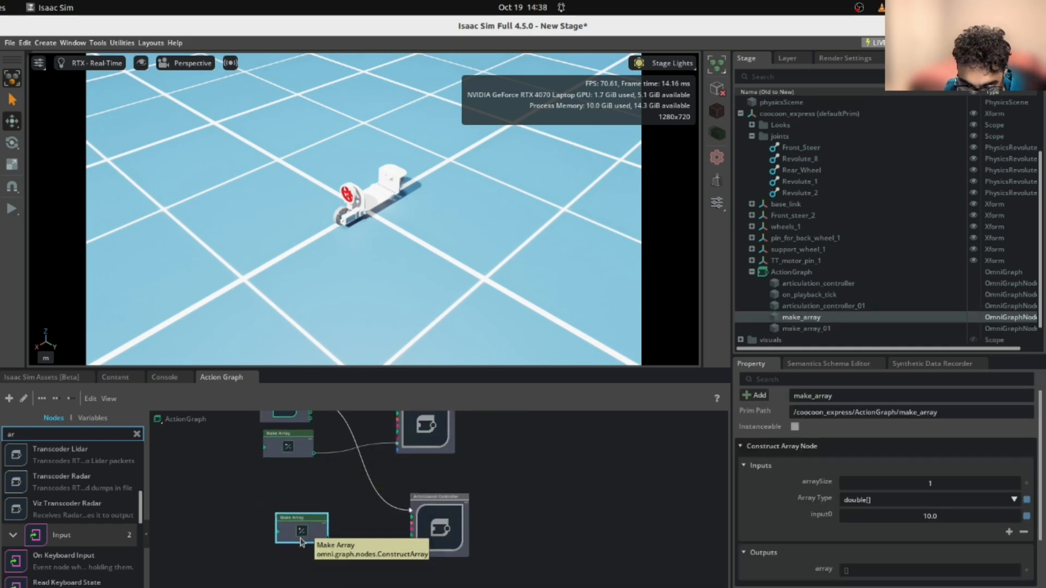
scroll(321, 547, "up", 2)
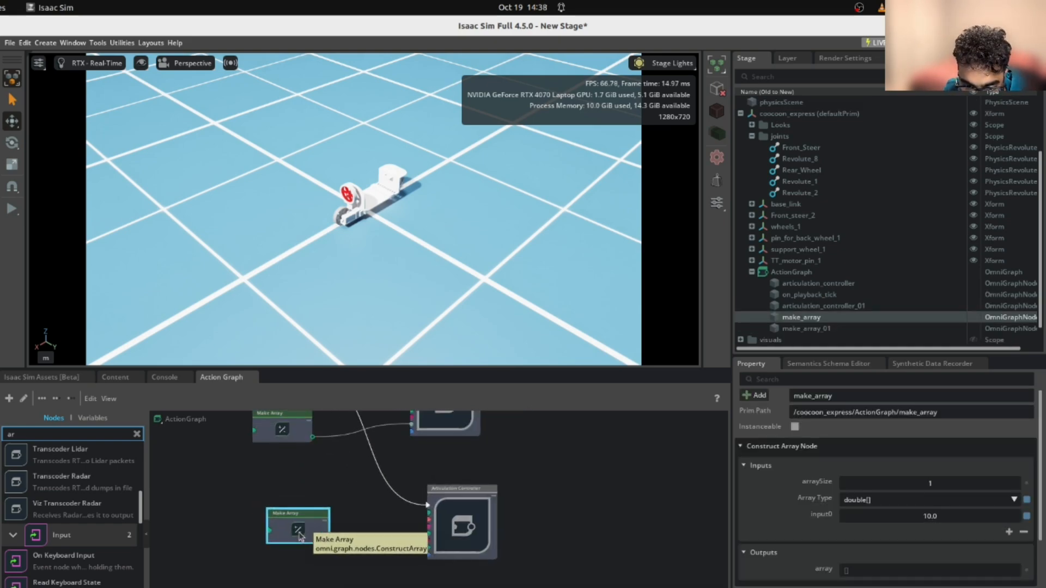
left_click_drag(299, 532, 283, 530)
Step: Connect the lower Make Array node's Array output to the second Articulation Controller's Position Command input
scroll(342, 532, "up", 2)
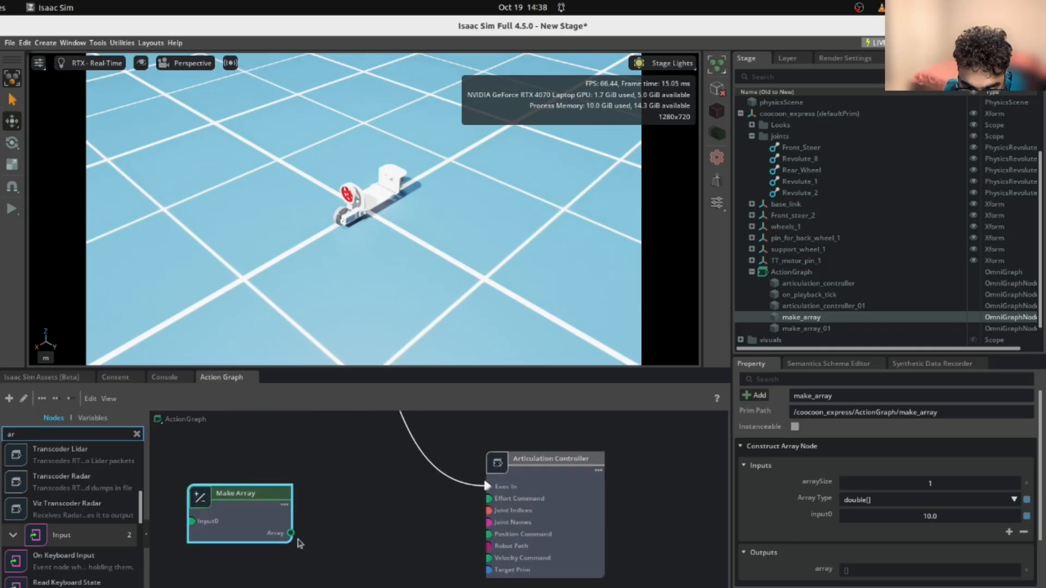
left_click_drag(291, 535, 500, 540)
scroll(608, 531, "down", 3)
Step: Change the second Articulation Controller's jointNames element to Front_Steer
left_click(577, 538)
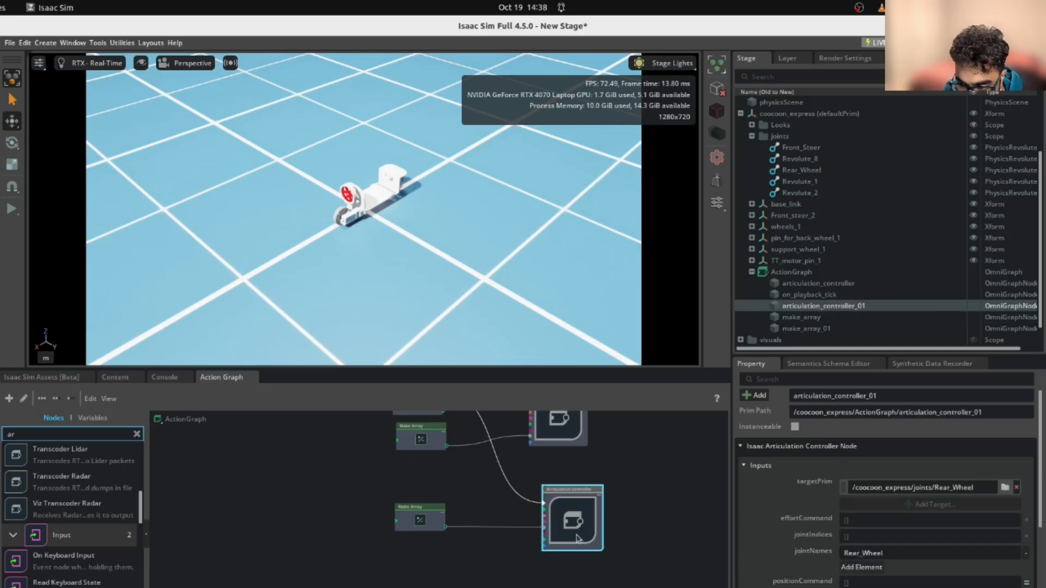
scroll(964, 452, "down", 3)
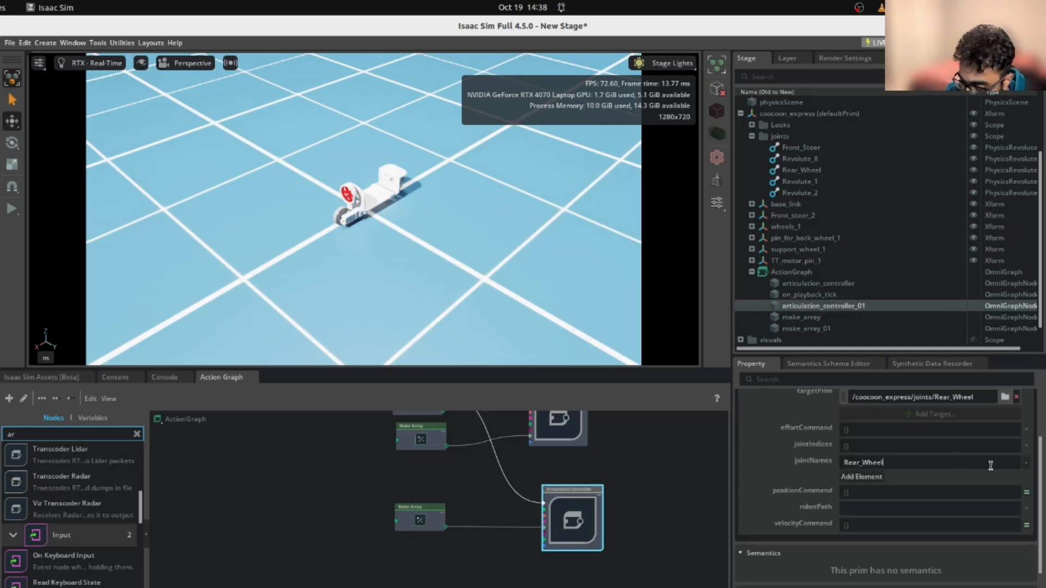
key("BackSpace")
key("BackSpace")
key("BackSpace")
key("BackSpace")
key("BackSpace")
key("BackSpace")
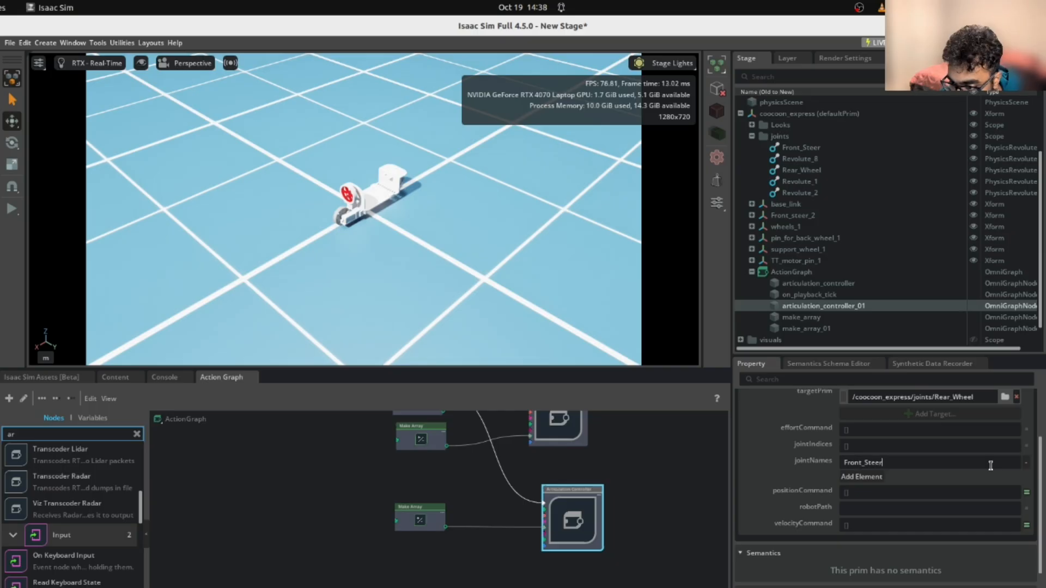
left_click(676, 521)
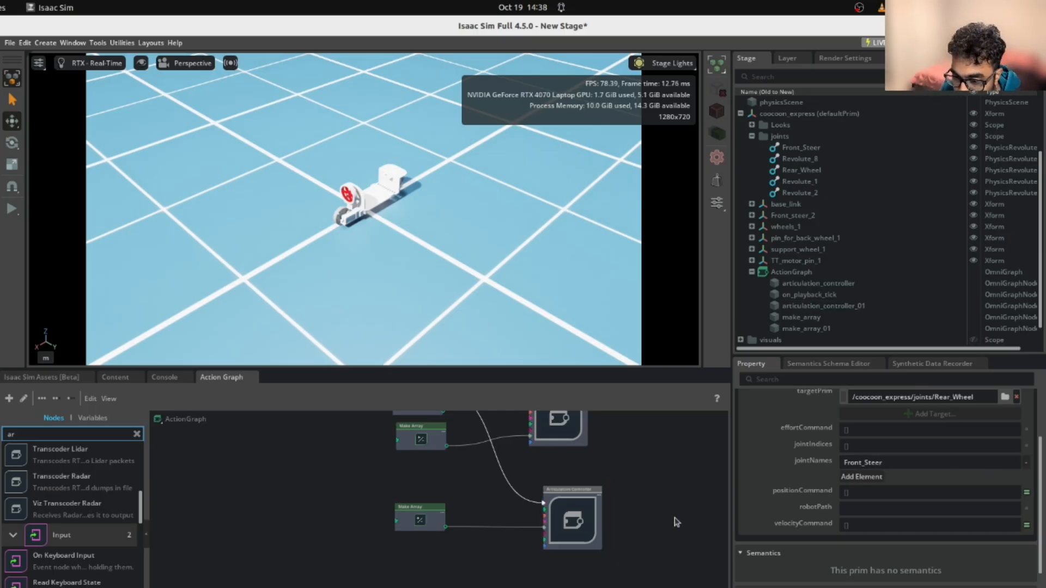
left_click(572, 518)
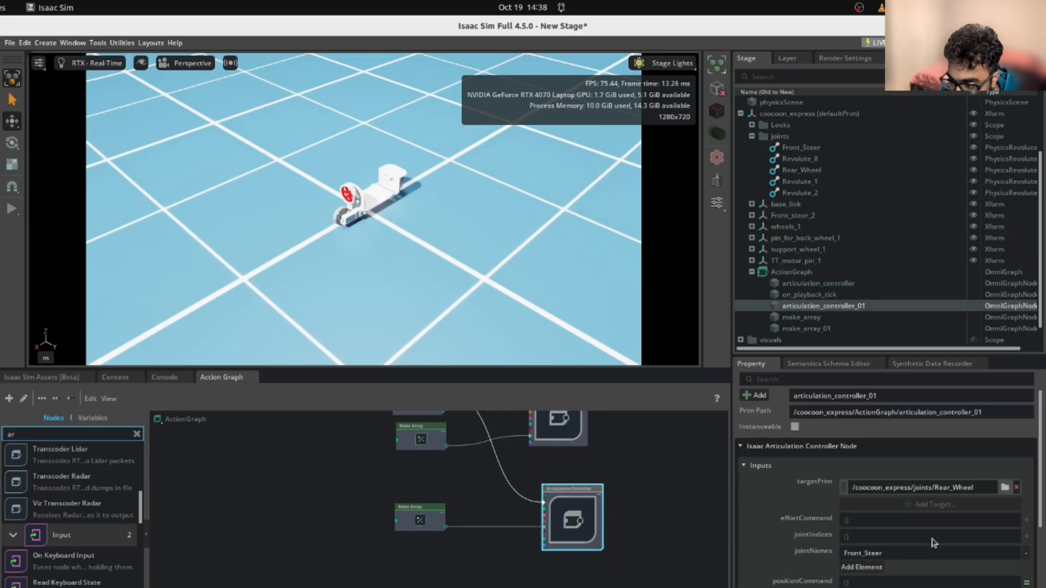
scroll(934, 542, "down", 5)
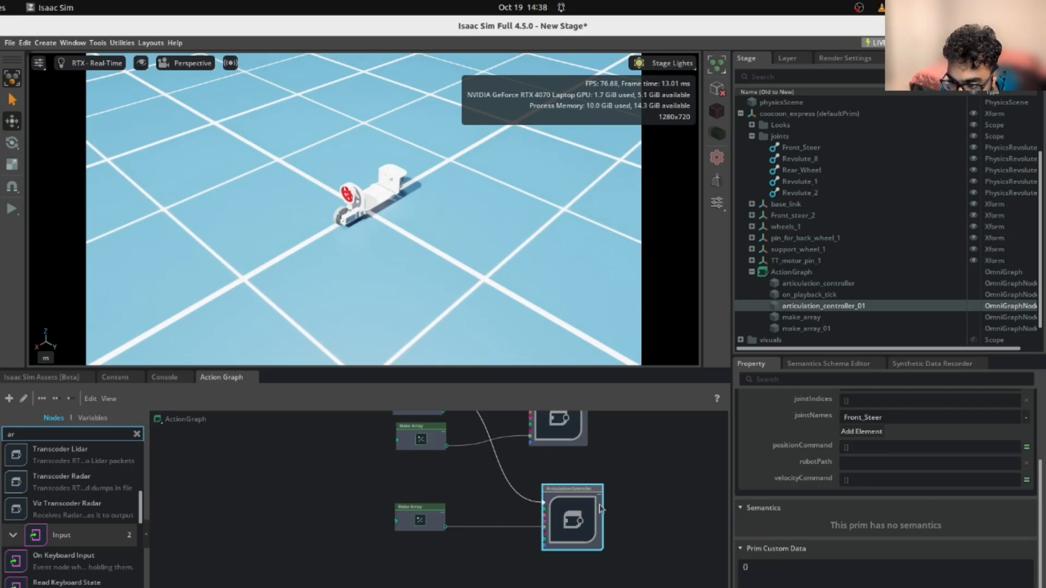
scroll(572, 542, "up", 3)
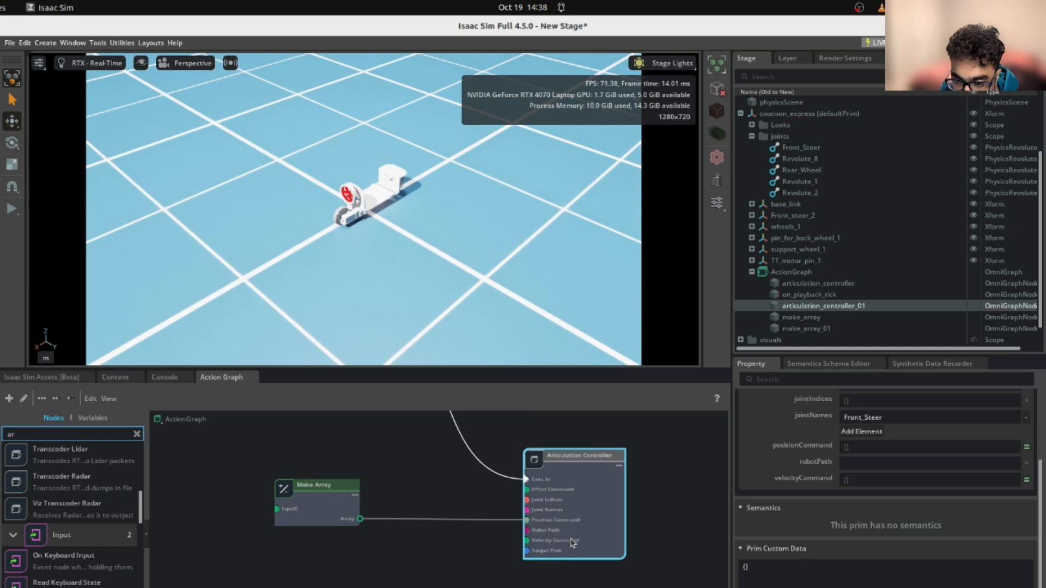
scroll(574, 536, "down", 5)
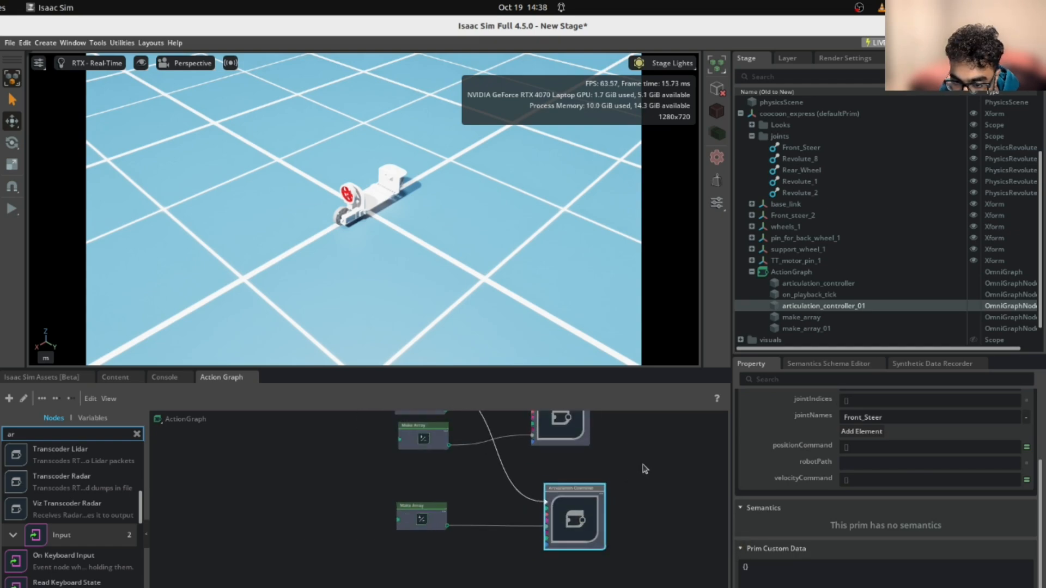
left_click(548, 485)
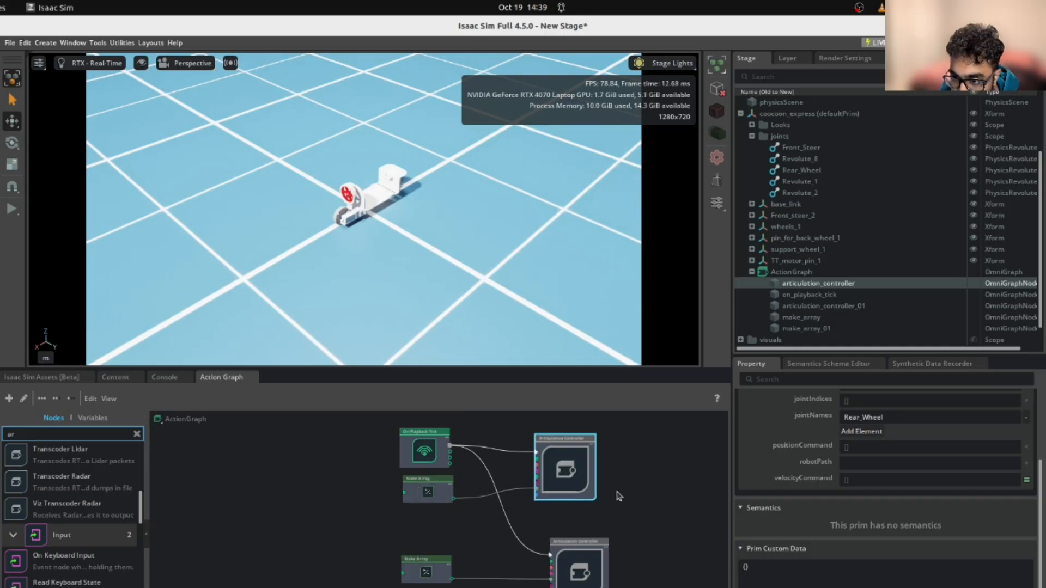
Step: Reset the Front_Steer joint's Maximum Joint Velocity to its default of 1000000.0 in the advanced joint settings
scroll(823, 245, "up", 3)
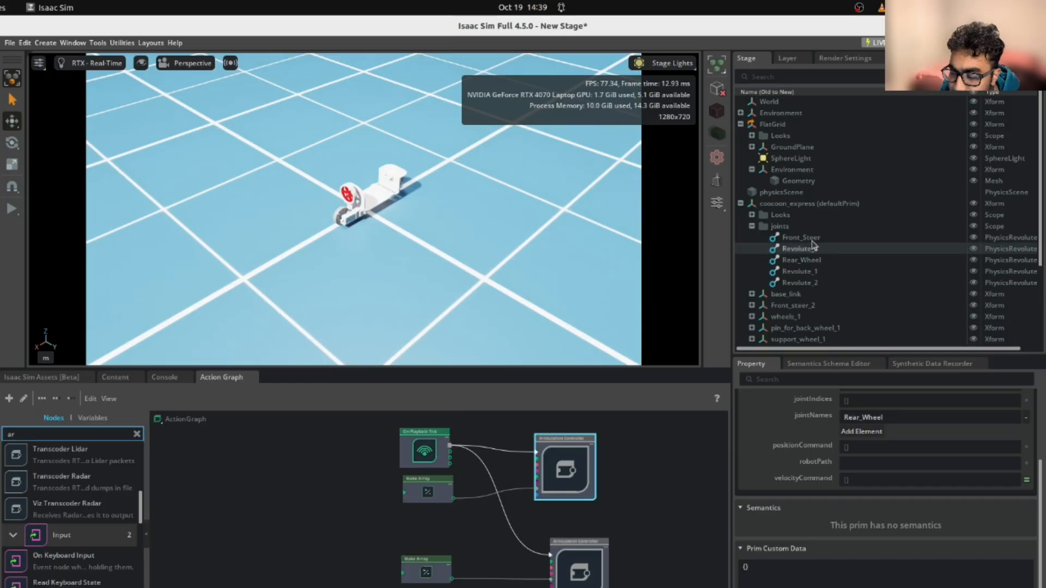
left_click(817, 238)
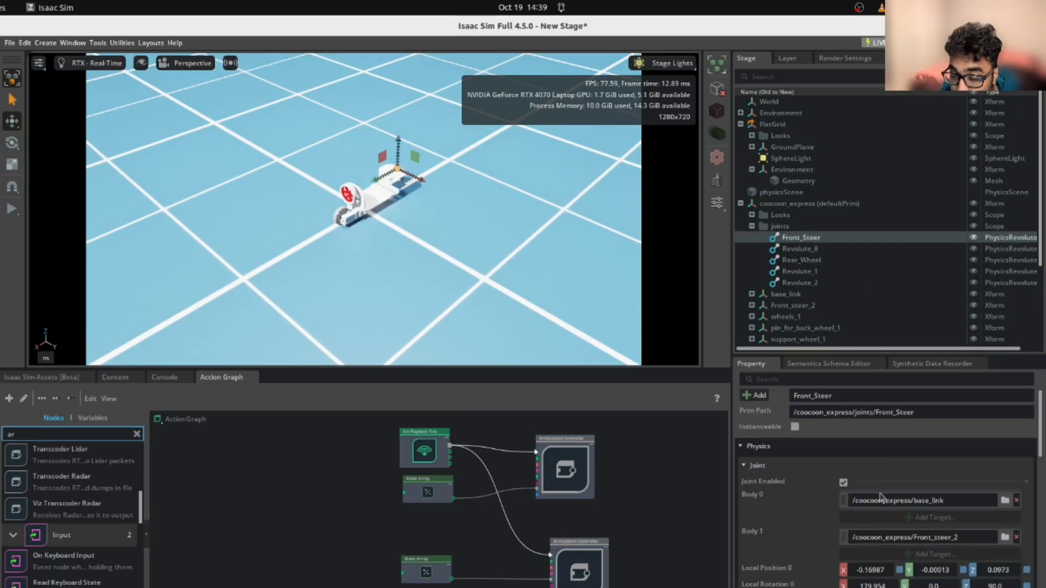
scroll(878, 493, "down", 3)
scroll(881, 498, "down", 3)
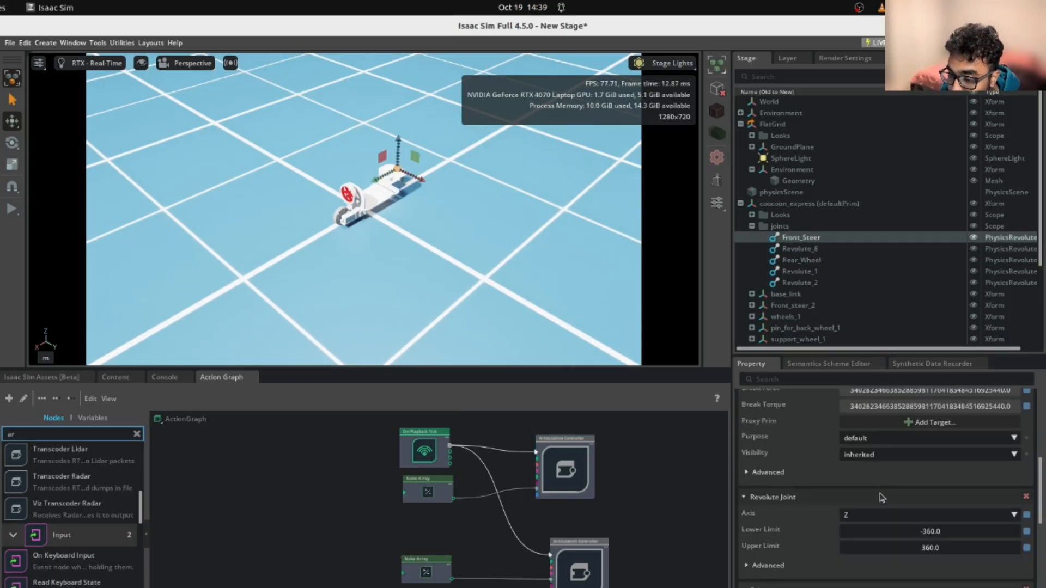
left_click(746, 473)
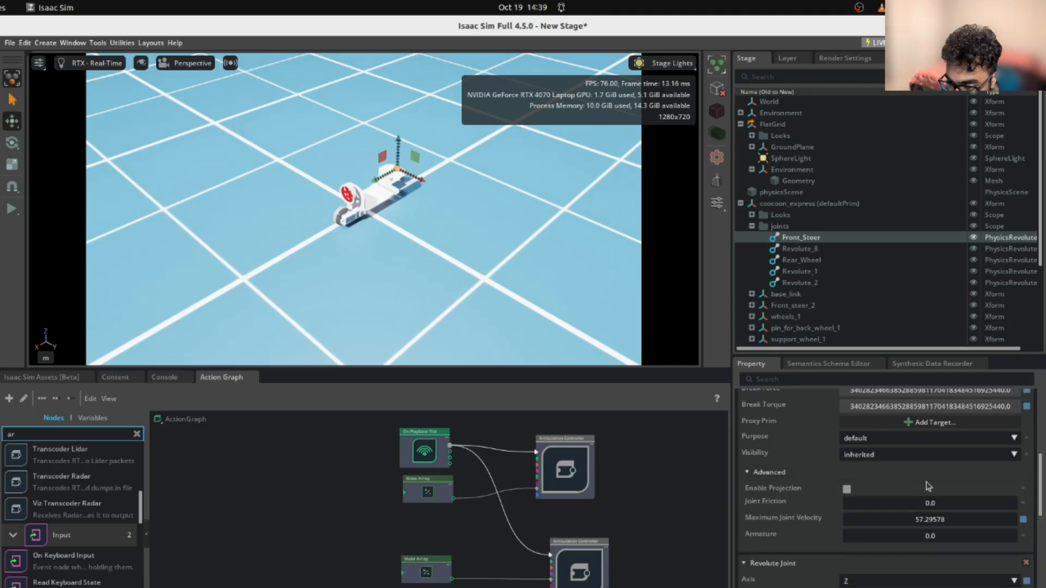
left_click(1023, 520)
Step: Set the Front_Steer revolute joint's Lower Limit to -45 and Upper Limit to 45
scroll(980, 495, "down", 2)
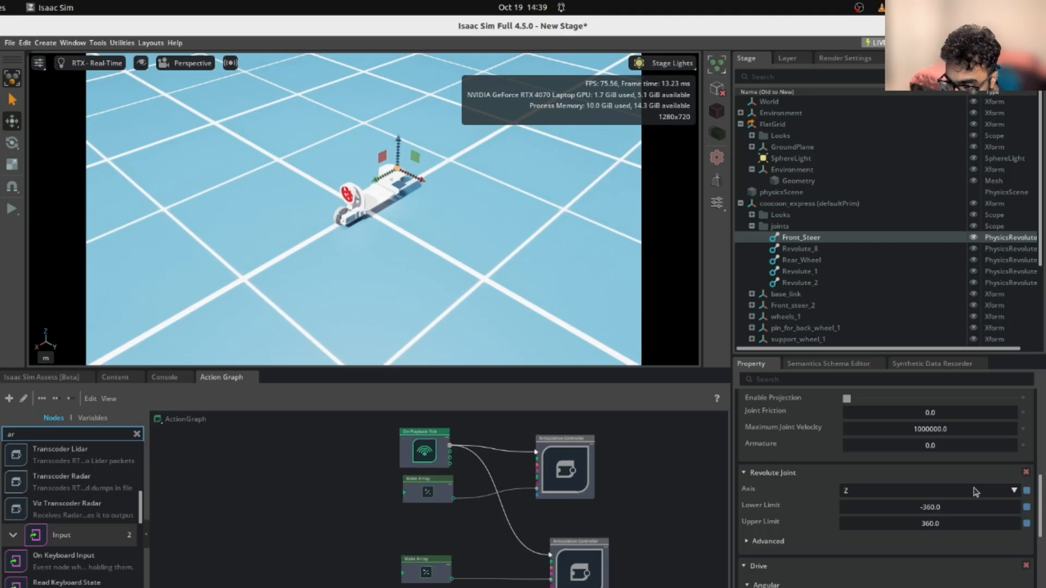
double_click(946, 508)
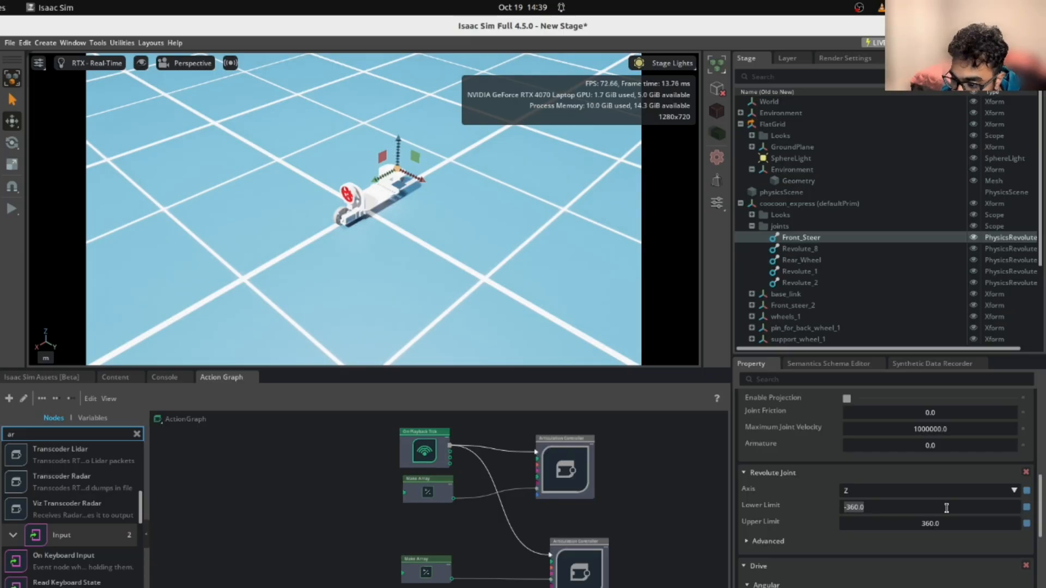
type("-")
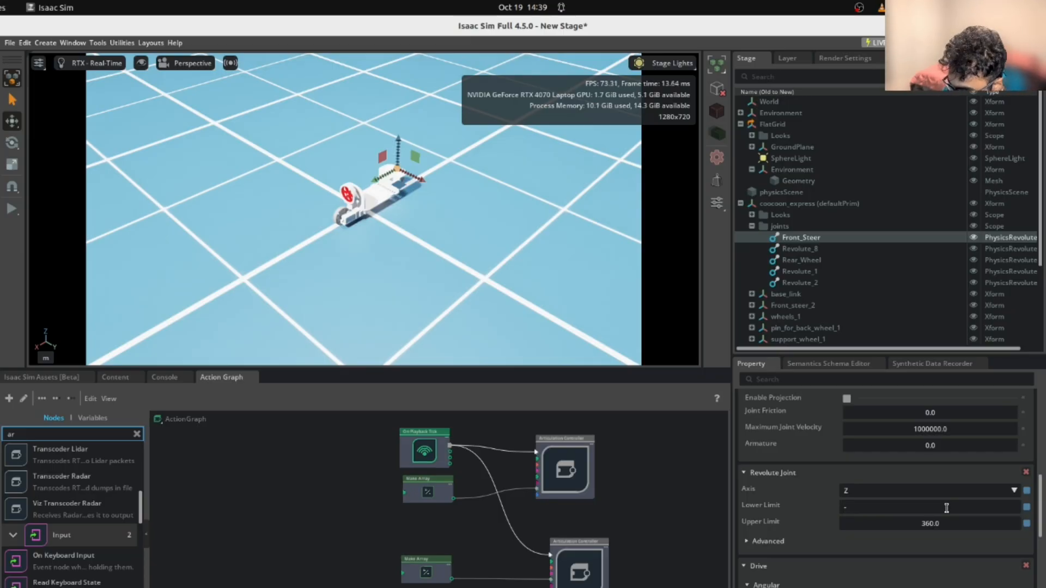
type("45")
double_click(925, 524)
type("45")
key("Return")
Step: Set the Front_Steer joint's angular drive Stiffness to 10000
scroll(929, 537, "down", 5)
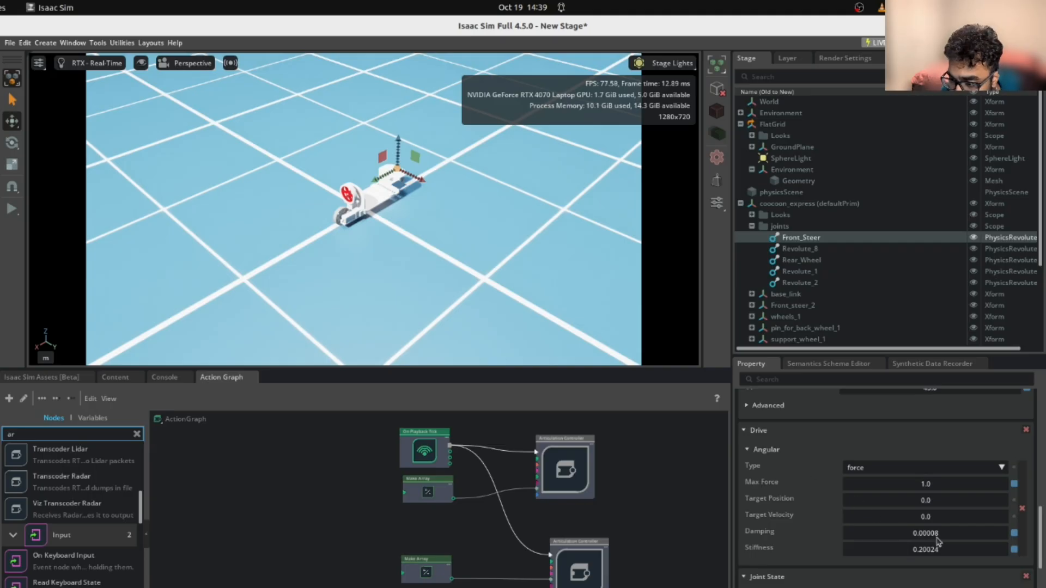
double_click(924, 548)
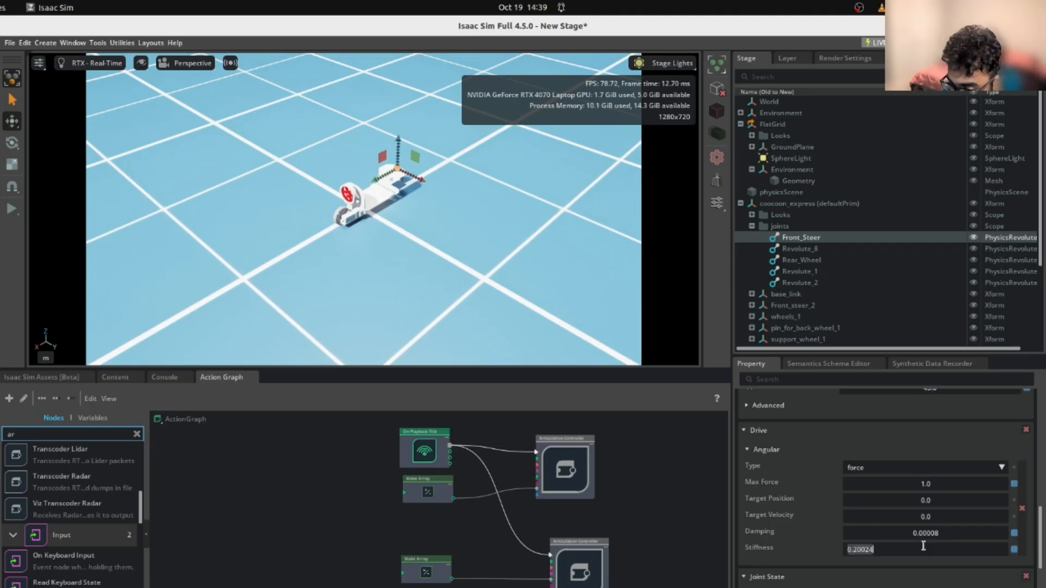
type("10000")
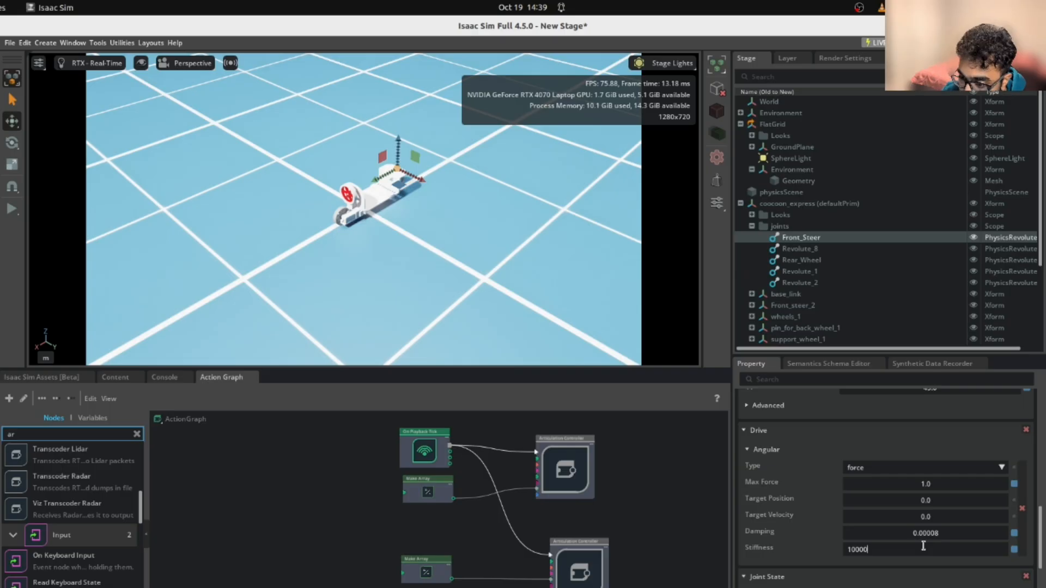
key("Return")
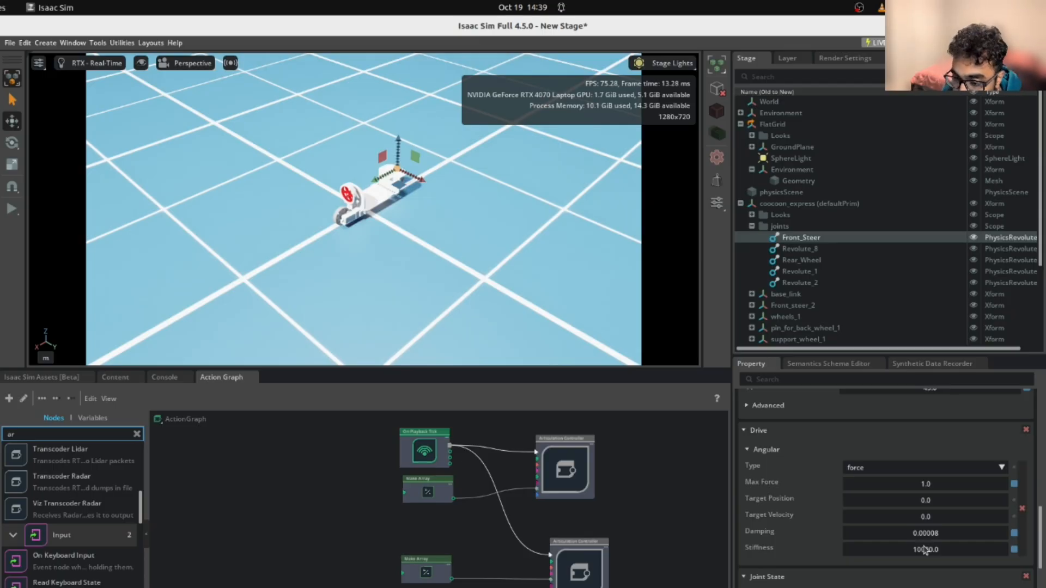
Step: Set the Front_Steer joint's angular drive Damping to 0
left_click(945, 537)
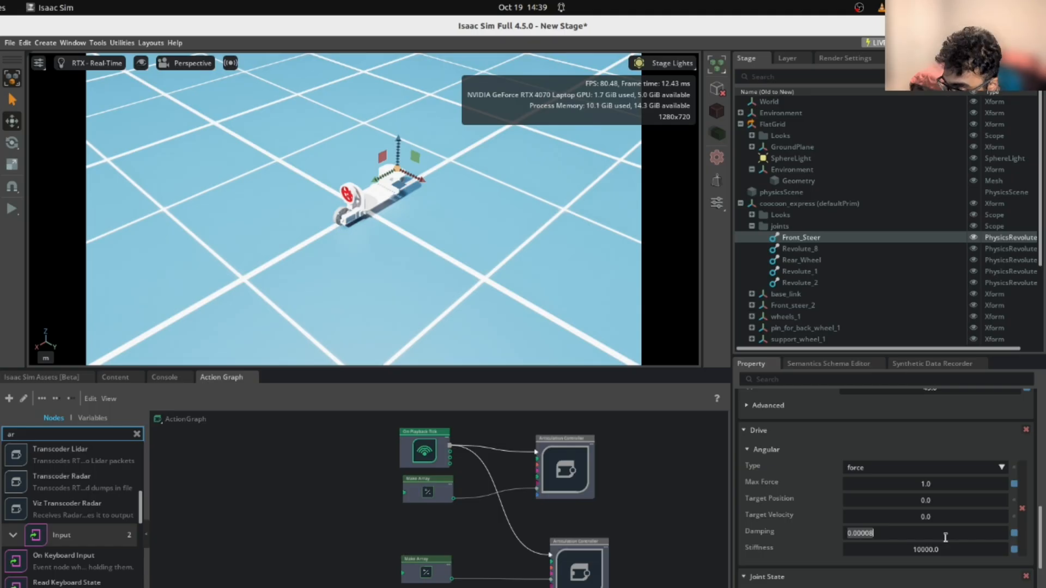
type("0")
key("Return")
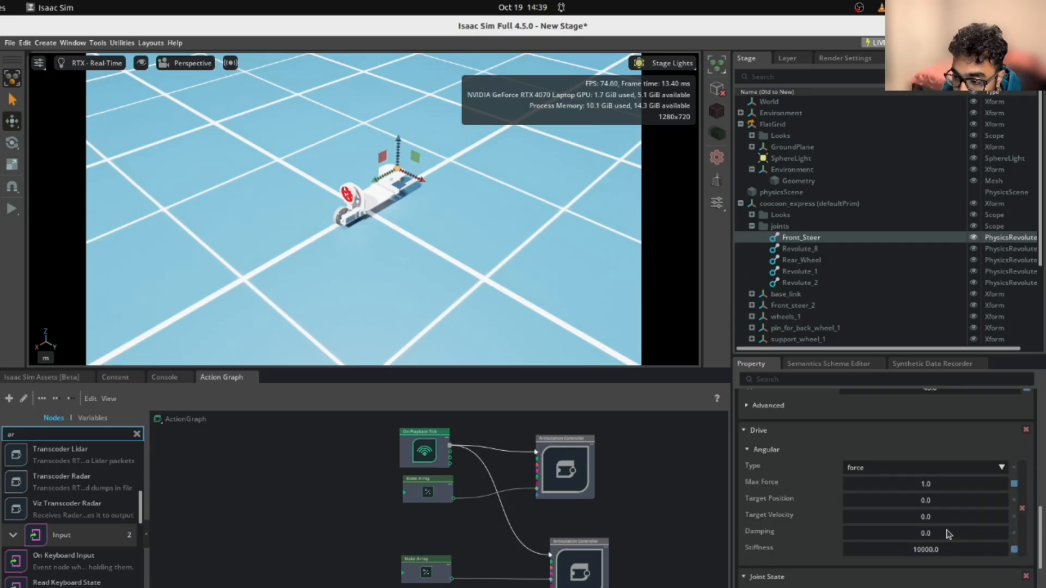
scroll(893, 526, "up", 5)
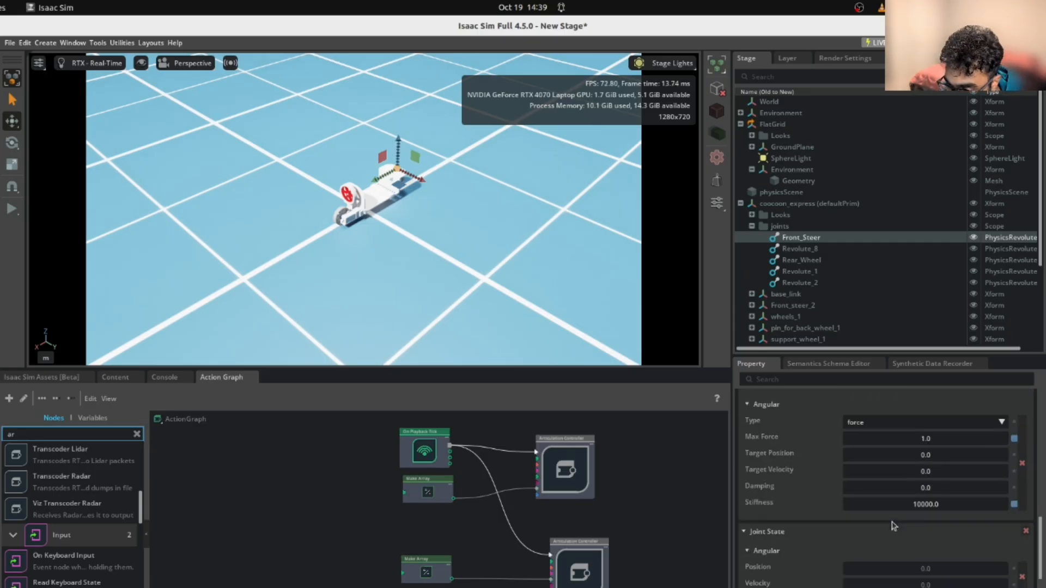
scroll(893, 526, "up", 5)
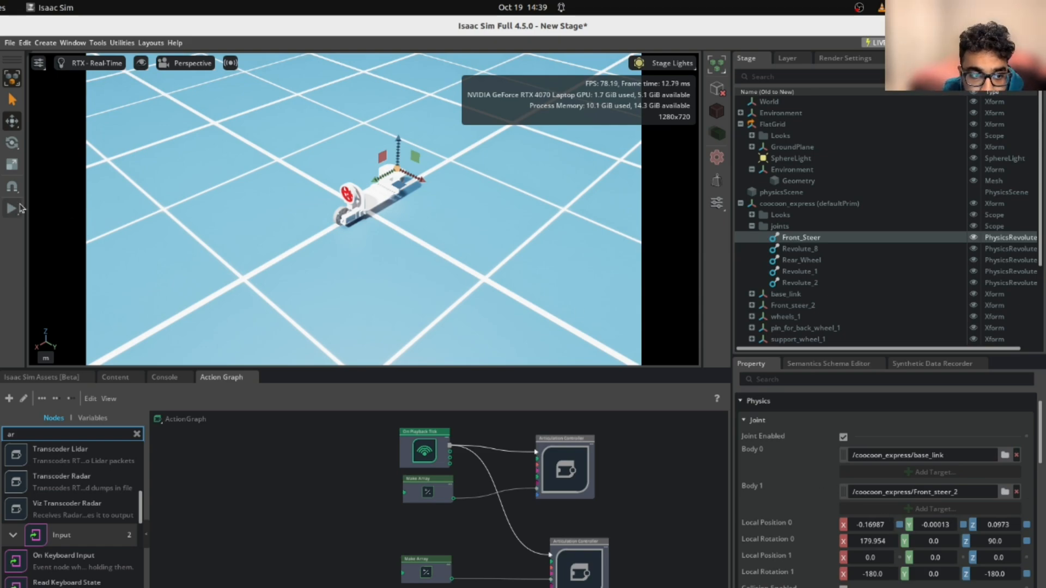
Step: Set input0 to 0.5 on the lower Make Array node that feeds the steering Articulation Controller
left_click(427, 572)
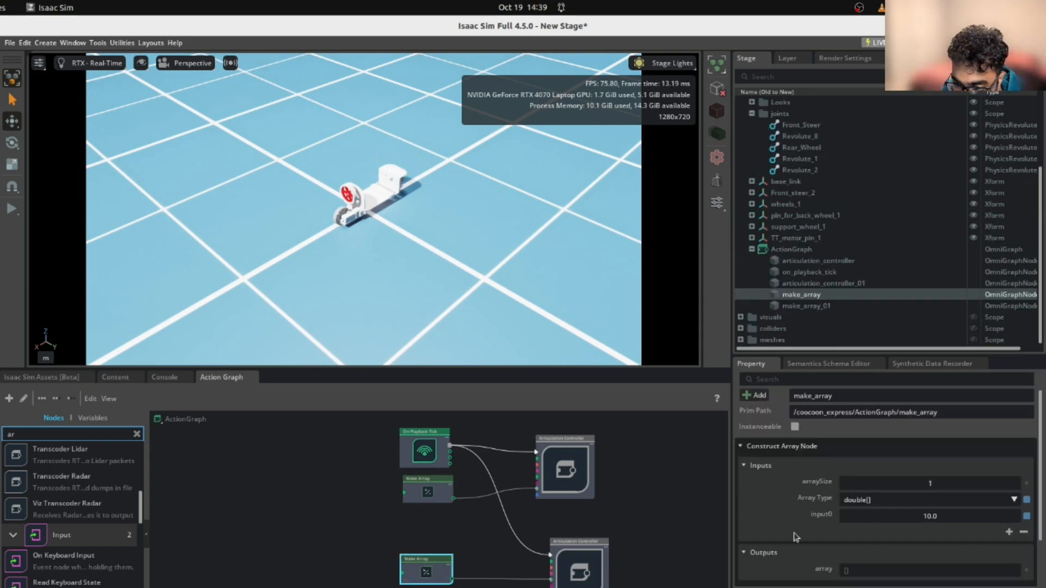
double_click(940, 520)
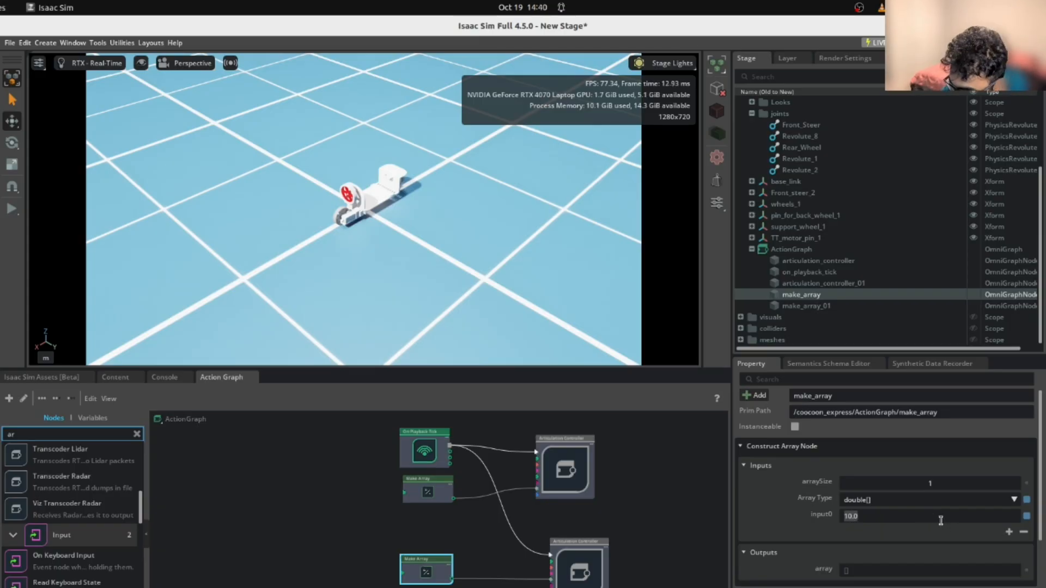
type("0.5")
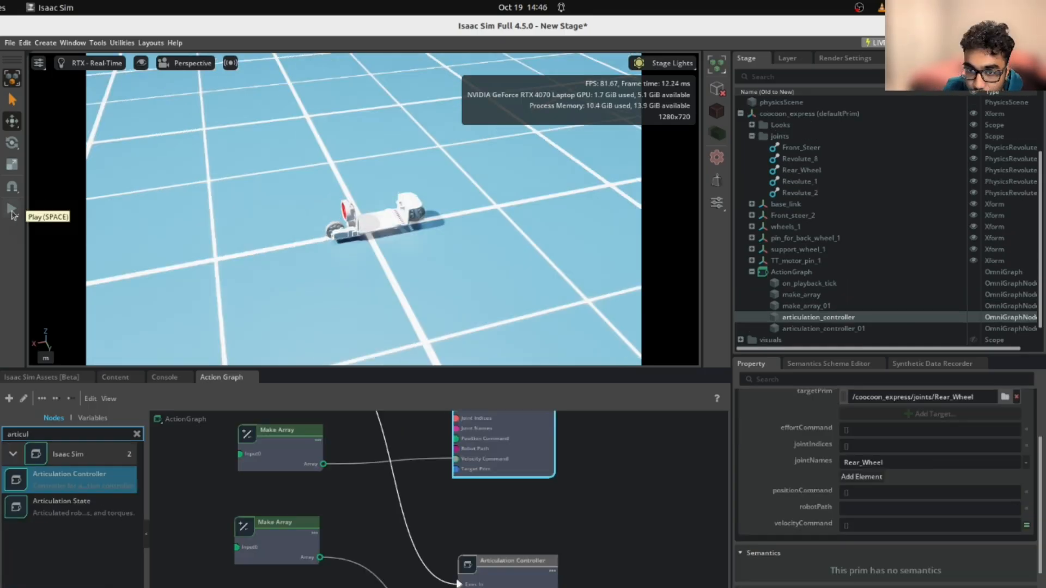
Step: Run the simulation to check how the robot drives and steers with the 0.5 steering input, and stop it
left_click(12, 208)
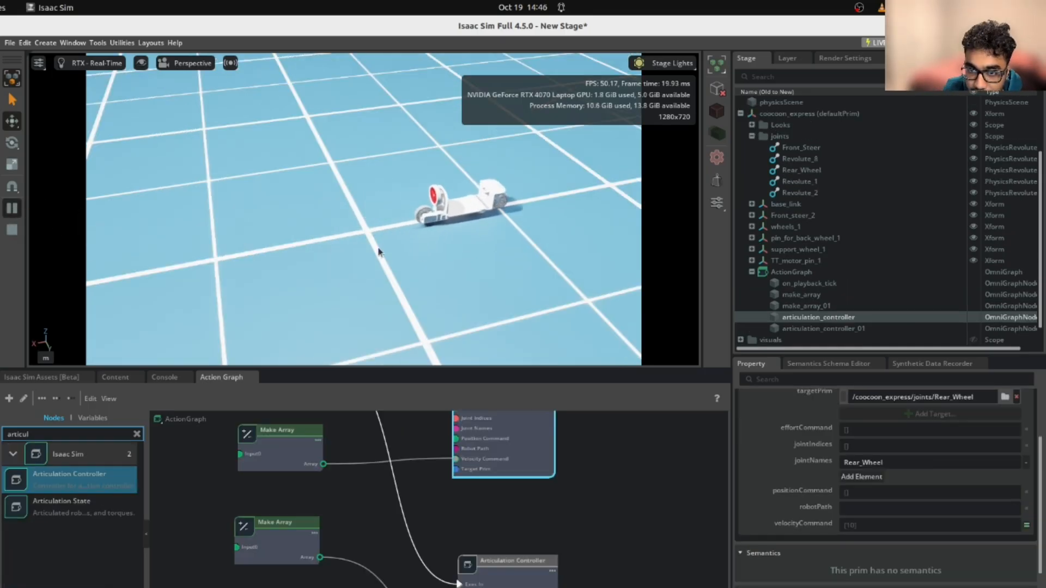
scroll(552, 207, "down", 2)
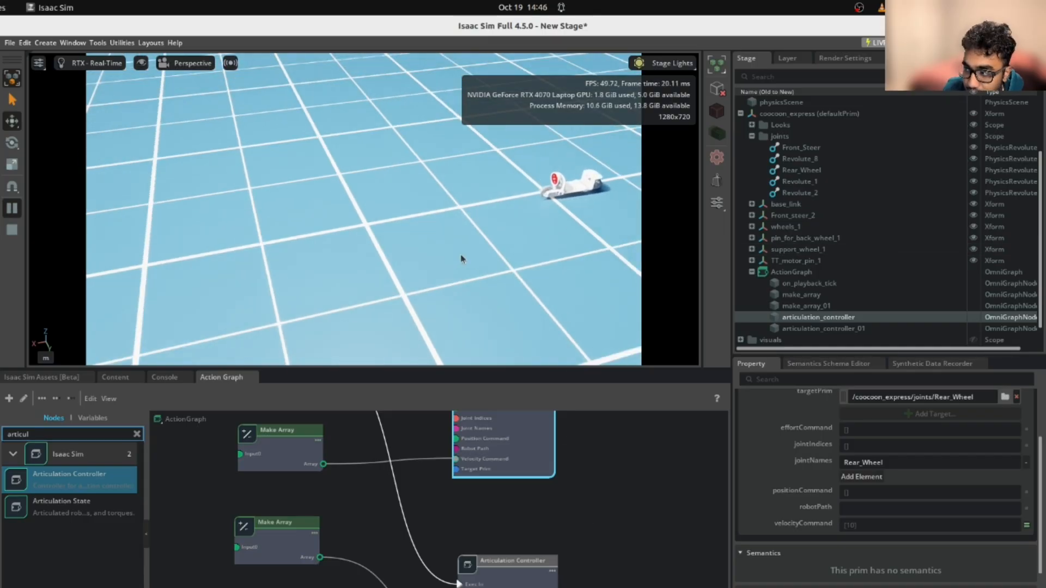
left_click(12, 230)
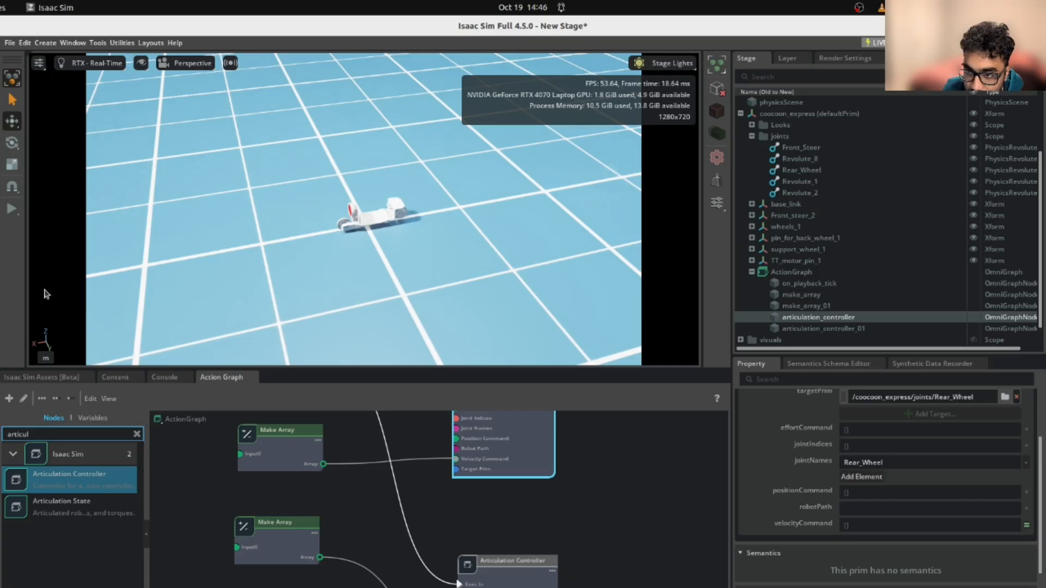
Step: Set input0 to -0.5 on the make_array_01 node wired to the steering controller's Position Command
left_click(276, 540)
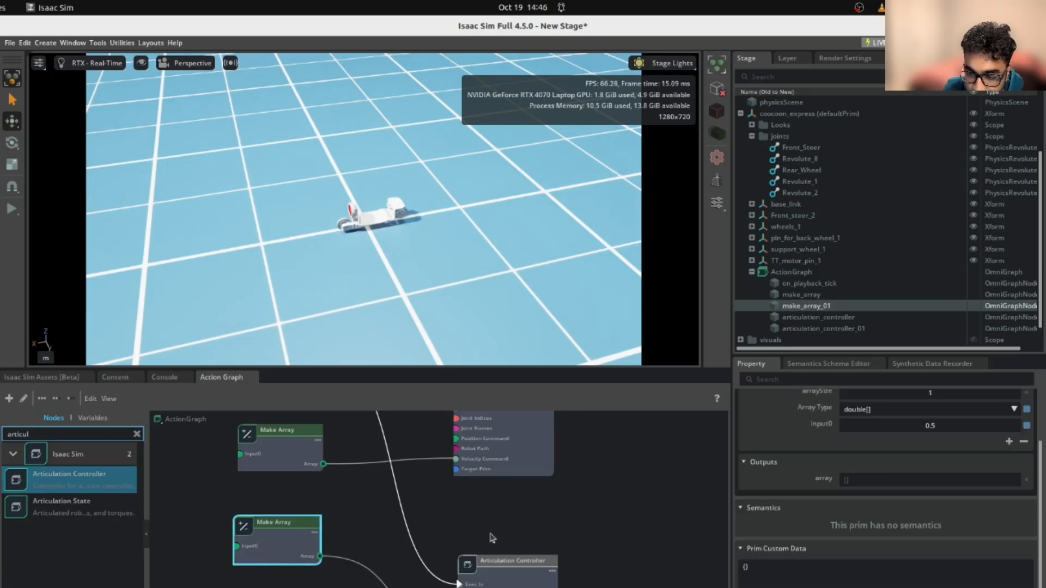
scroll(531, 540, "down", 3)
middle_click_drag(539, 541, 528, 438)
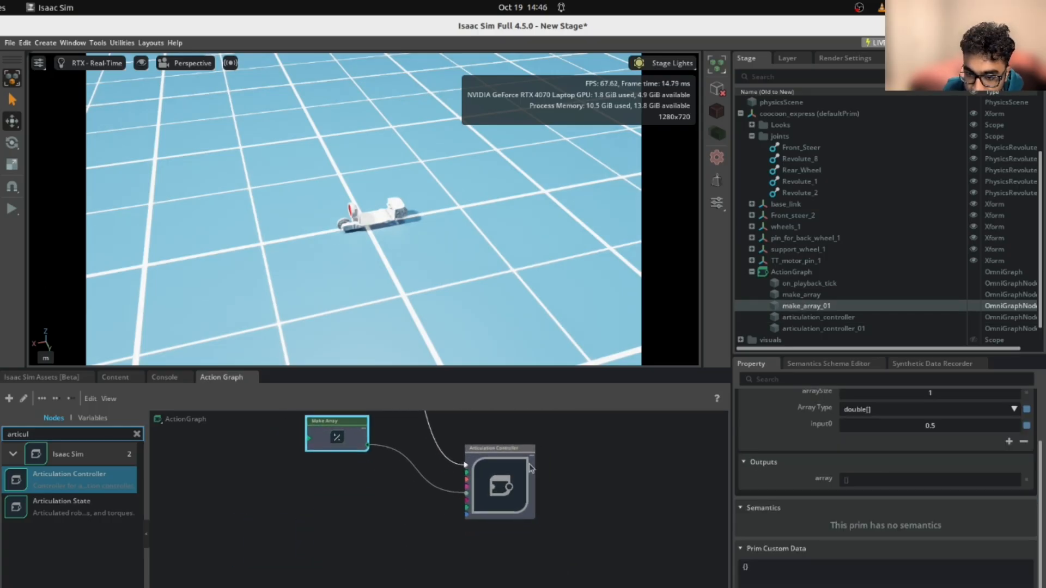
scroll(517, 491, "up", 1)
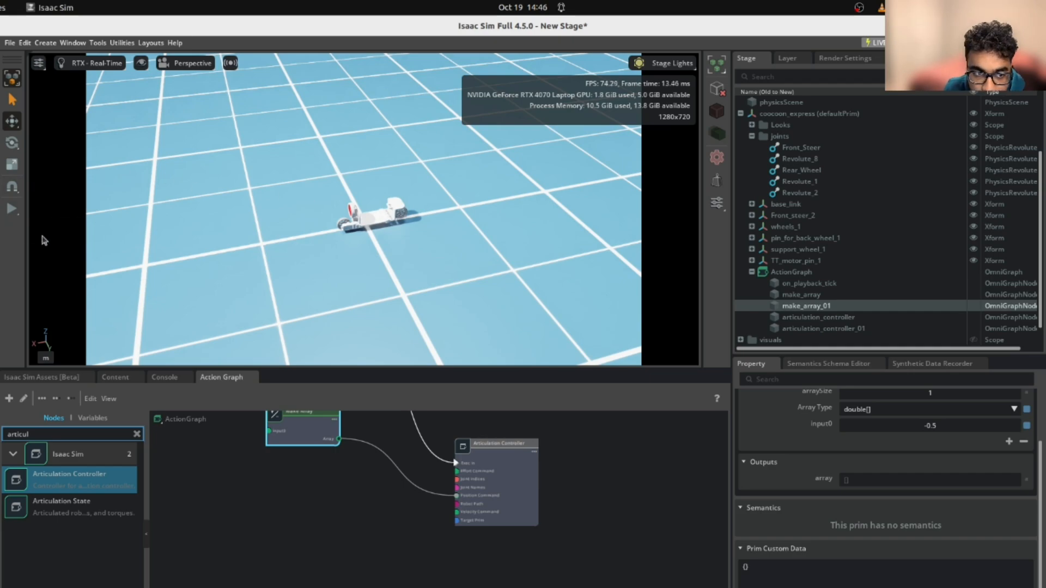
Step: Run the simulation with the -0.5 steering input and examine the robot's turning motion up close
left_click(12, 209)
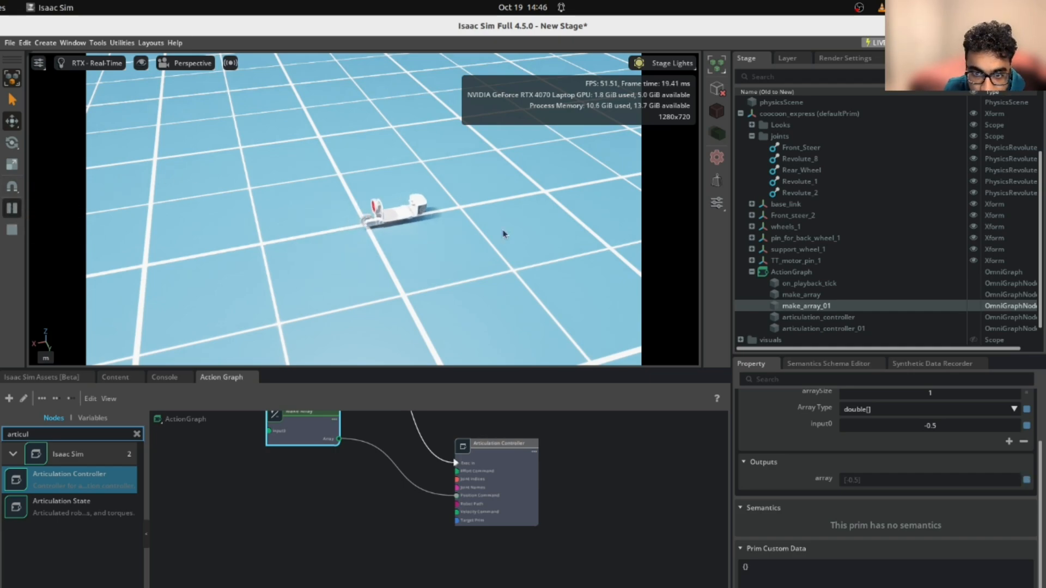
scroll(556, 218, "up", 5)
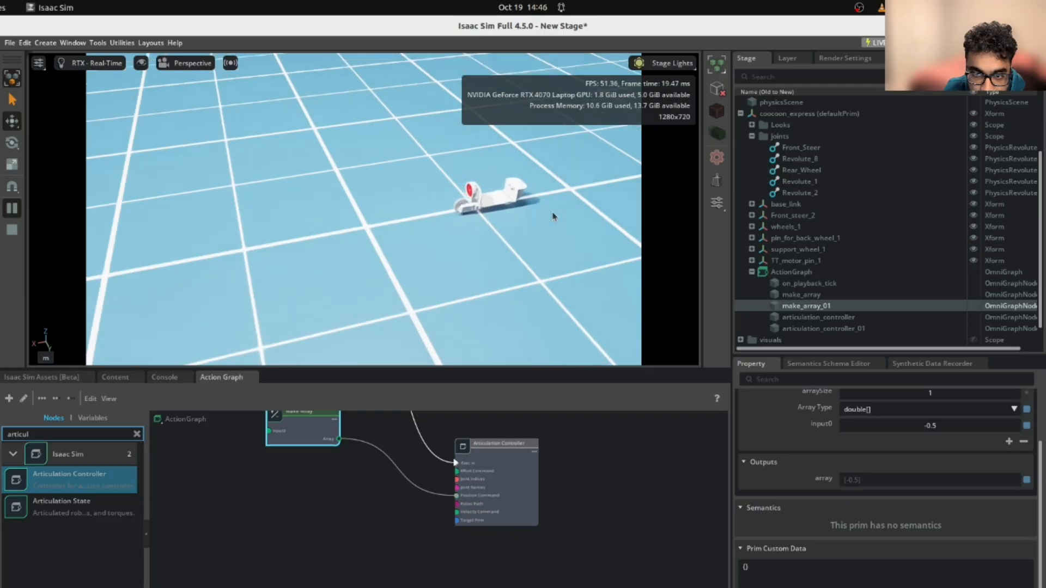
scroll(555, 218, "up", 2)
middle_click_drag(492, 250, 285, 308)
scroll(452, 285, "up", 3)
middle_click_drag(453, 285, 45, 195)
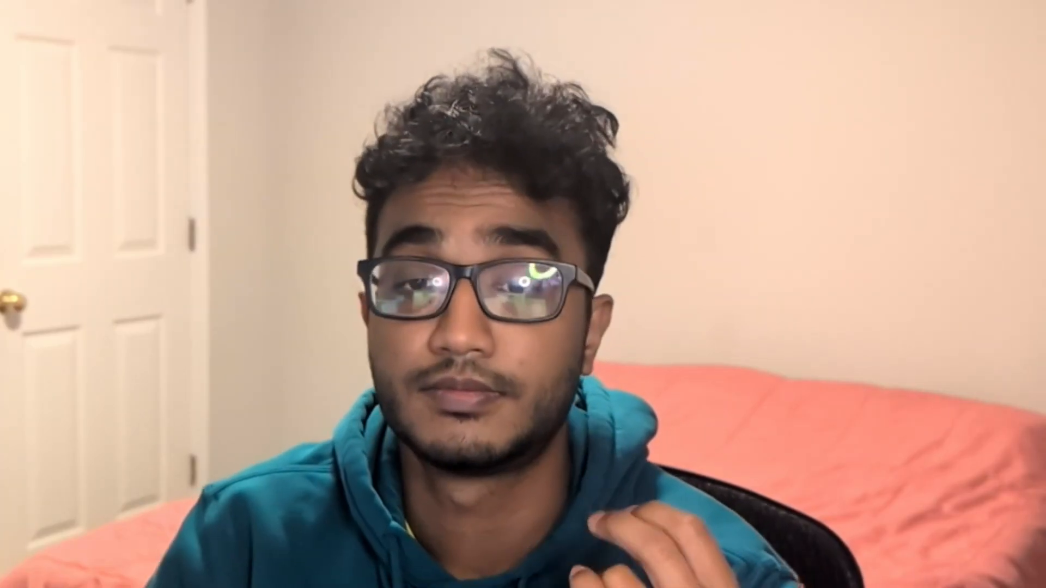